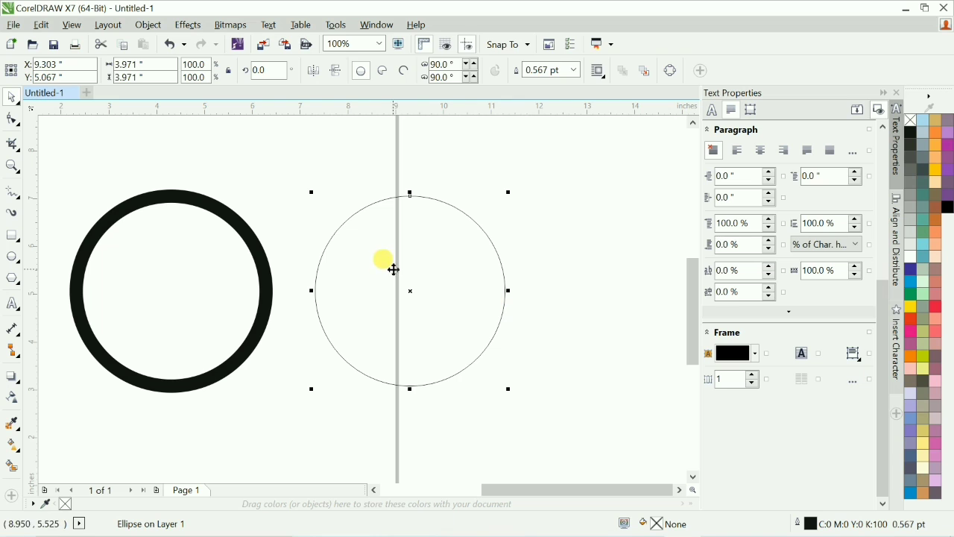
# Step: Convert the thin circle to curves and give its line an end arrowhead
pyautogui.hotkey('ctrl', 'q')
pyautogui.click(552, 73)
pyautogui.click(601, 75)
pyautogui.click(605, 93)
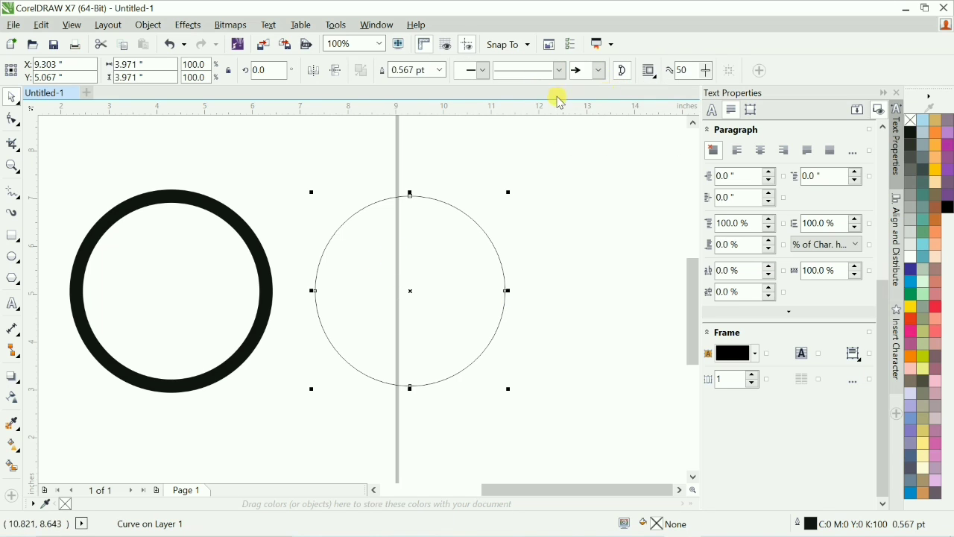
pyautogui.click(578, 234)
# Step: Draw a straight vertical line extending beyond the thin circle and centre it on the circle
pyautogui.press('F5')
pyautogui.click(411, 171)
pyautogui.keyDown('ctrl'); pyautogui.click(412, 418); pyautogui.keyUp('ctrl')
pyautogui.press('space')
pyautogui.keyDown('shift'); pyautogui.click(438, 381); pyautogui.keyUp('shift')
pyautogui.press('c')
pyautogui.press('e')
# Step: Rotate the centred line to 45 degrees and add a perpendicular copy to form an X through the circle
pyautogui.keyDown('shift'); pyautogui.click(456, 334); pyautogui.keyUp('shift')
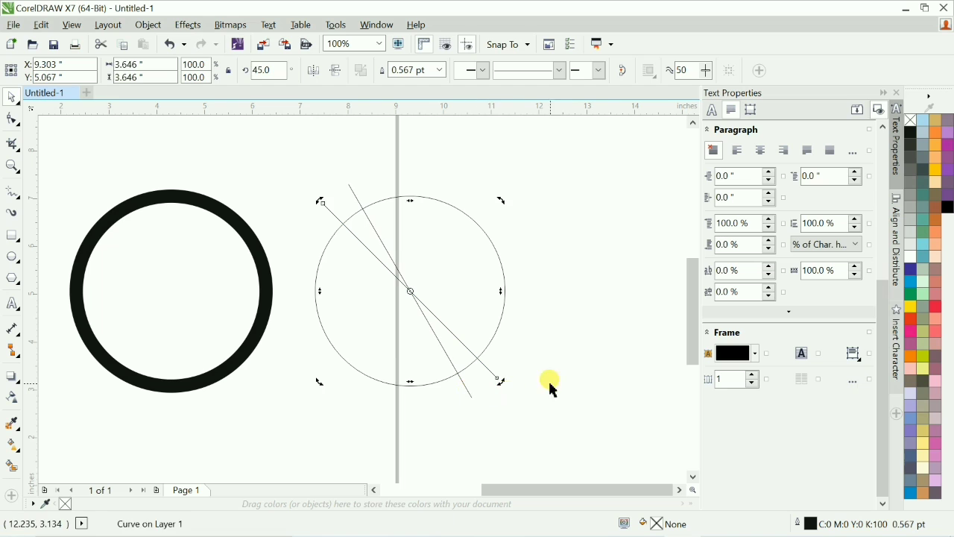
pyautogui.moveTo(473, 394); pyautogui.dragTo(497, 375)
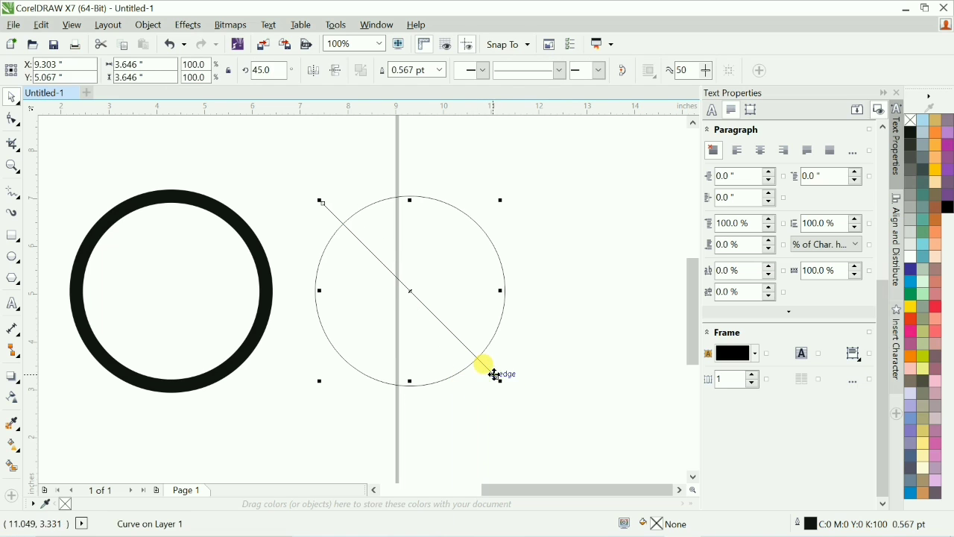
pyautogui.click(554, 362)
pyautogui.click(477, 303)
pyautogui.click(561, 275)
pyautogui.click(492, 374)
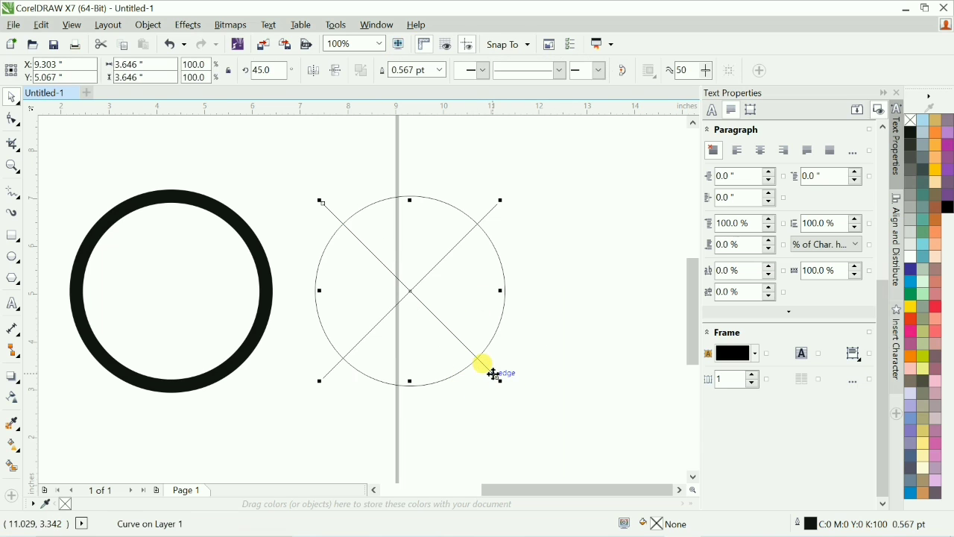
# Step: Cut the two diagonal lines at the circle's edge and delete the ends outside it
pyautogui.press('Delete')
pyautogui.click(487, 215)
pyautogui.keyDown('shift'); pyautogui.click(440, 201); pyautogui.keyUp('shift')
pyautogui.click(408, 70)
pyautogui.click(491, 197)
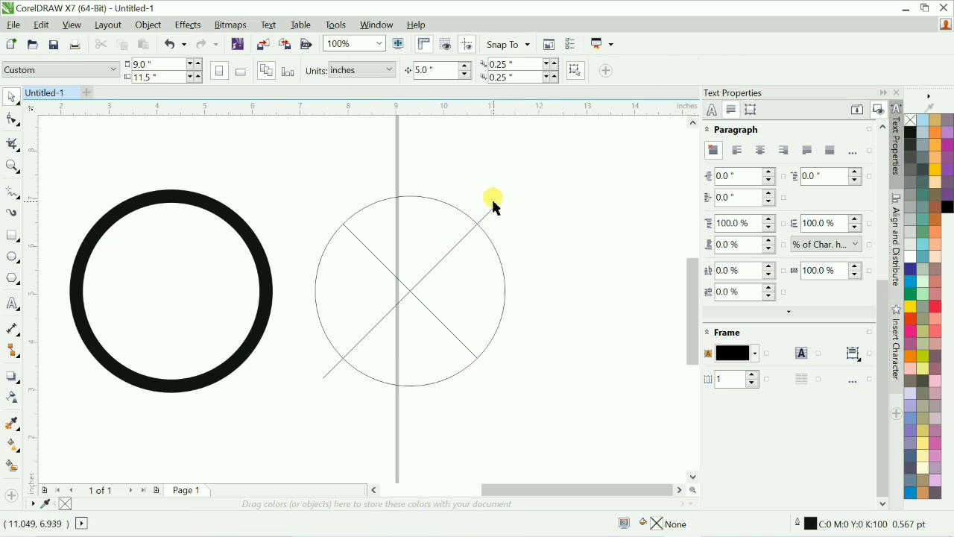
pyautogui.click(496, 205)
pyautogui.press('Delete')
# Step: Split the circle at its four diagonal intersection nodes and break the curve apart into separate arcs and lines
pyautogui.click(494, 267)
pyautogui.press('F10')
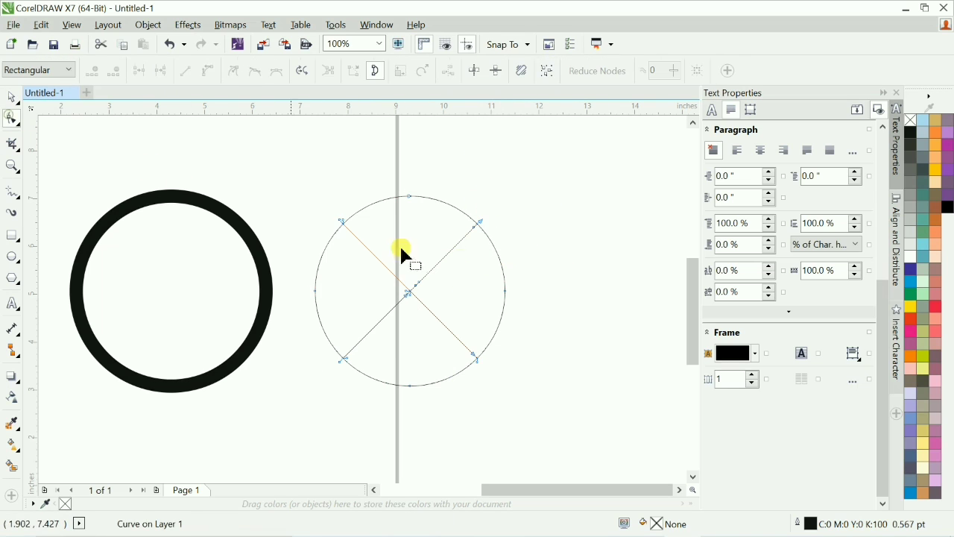
pyautogui.moveTo(458, 188); pyautogui.dragTo(503, 228)
pyautogui.moveTo(493, 375); pyautogui.dragTo(468, 356)
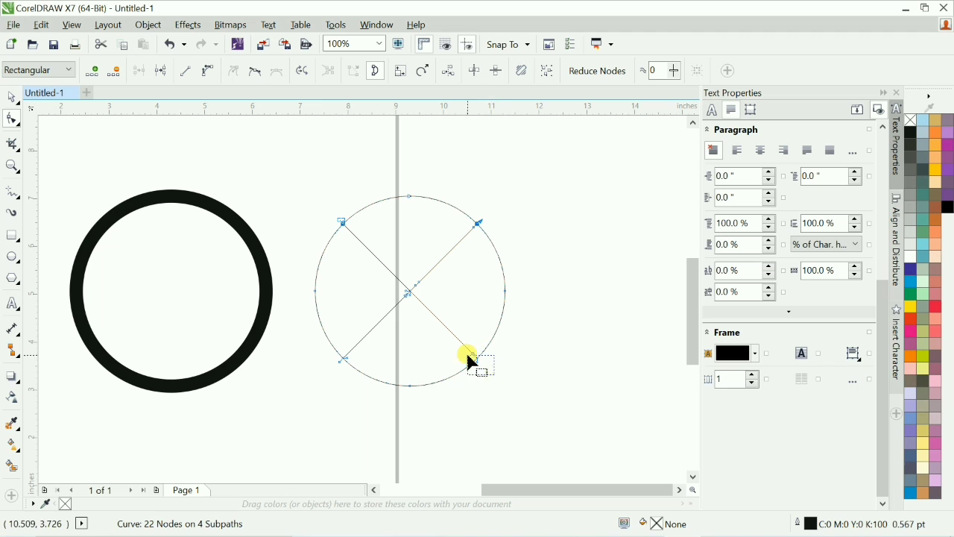
pyautogui.press('space')
pyautogui.hotkey('ctrl', 'k')
pyautogui.click(447, 261)
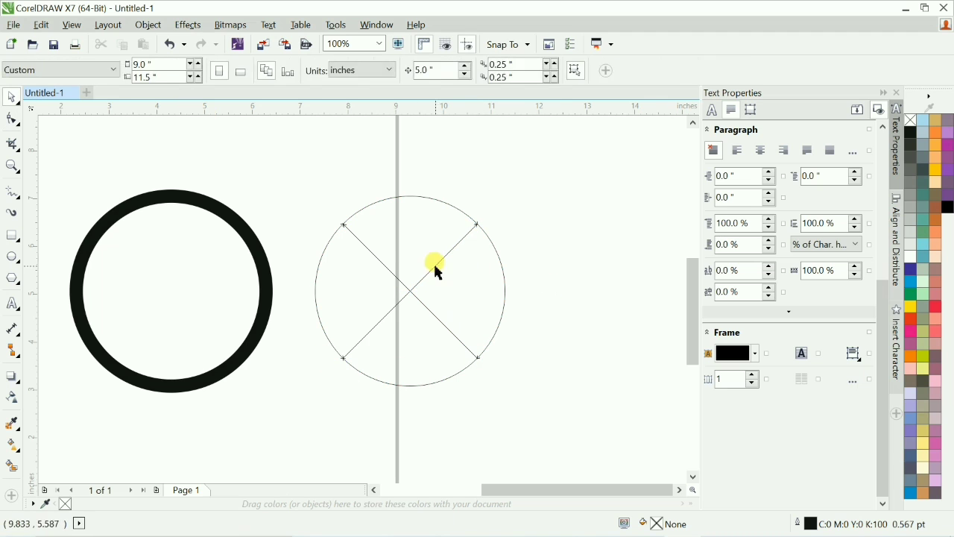
# Step: Delete the two diagonal segments in the upper half of the circle
pyautogui.click(434, 266)
pyautogui.click(466, 279)
pyautogui.click(395, 277)
pyautogui.press('Delete')
pyautogui.click(419, 284)
pyautogui.press('Delete')
pyautogui.moveTo(415, 298)
pyautogui.mouseDown()
pyautogui.moveTo(405, 278)
pyautogui.moveTo(412, 284)
pyautogui.mouseUp()
pyautogui.hotkey('ctrl', 'z')
pyautogui.press('space')
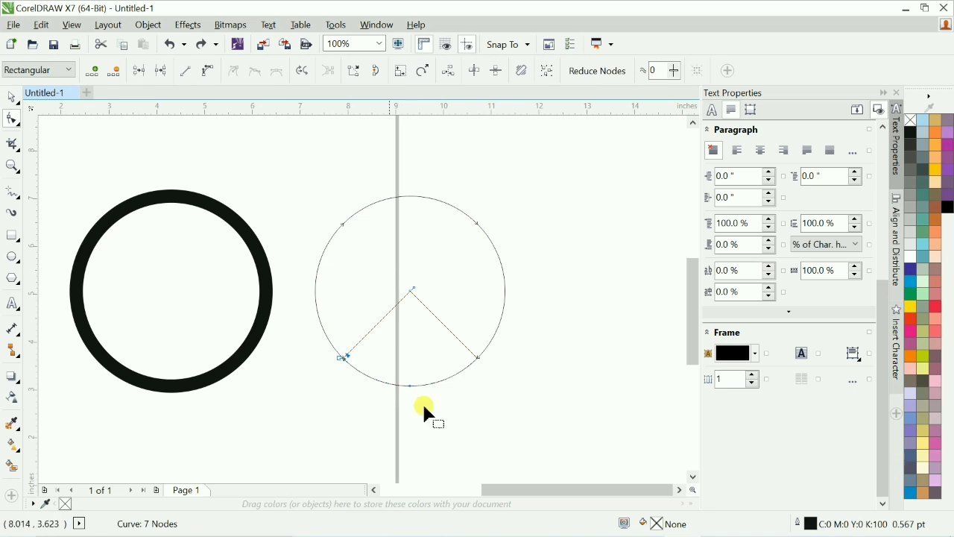
# Step: Break the remaining lower diagonals away from the arc at their node and delete them
pyautogui.click(158, 70)
pyautogui.press('space')
pyautogui.hotkey('ctrl', 'k')
pyautogui.click(419, 332)
pyautogui.moveTo(441, 323); pyautogui.dragTo(436, 286)
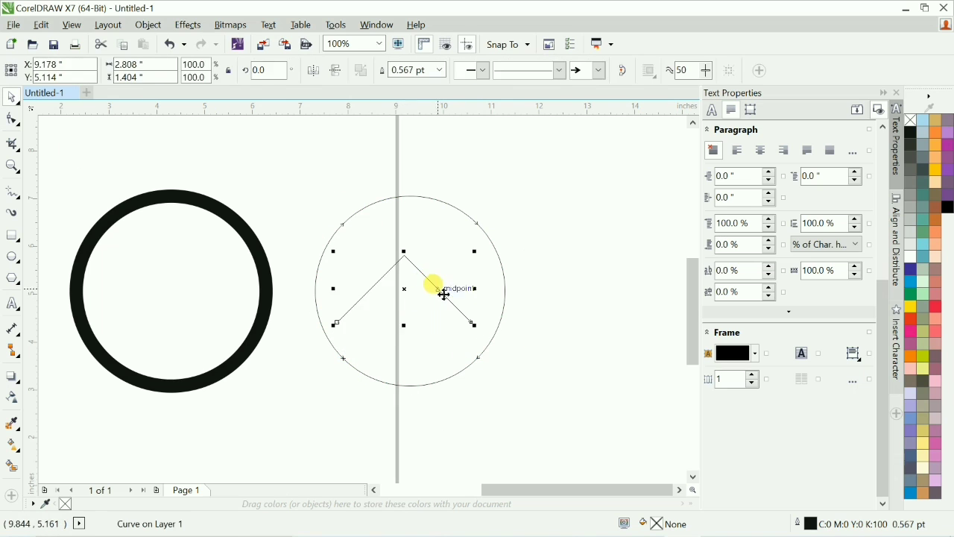
pyautogui.press('Delete')
# Step: Reverse the direction of the left arc so its arrowhead sits at its upper end
pyautogui.press('F2')
pyautogui.moveTo(297, 324); pyautogui.dragTo(500, 407)
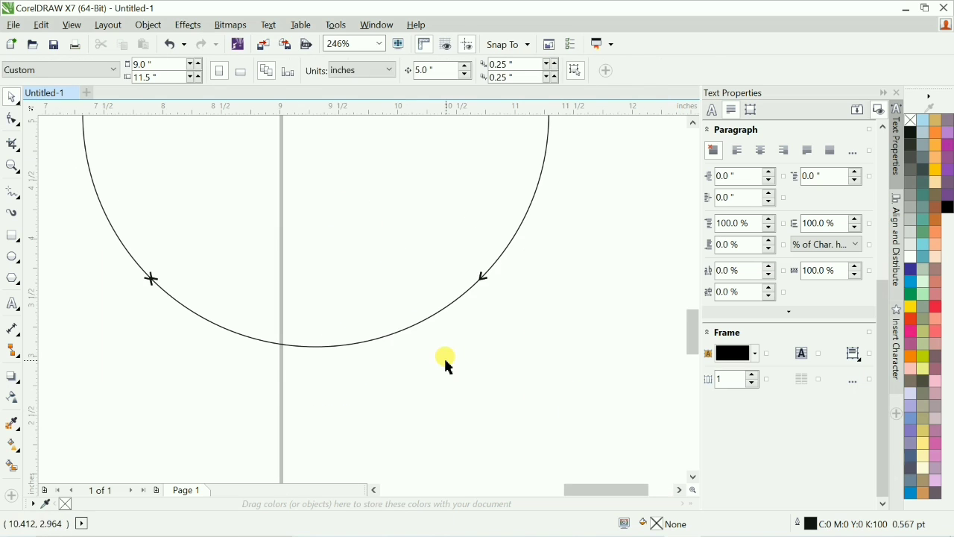
pyautogui.click(307, 345)
pyautogui.click(388, 370)
pyautogui.click(143, 270)
pyautogui.scroll(-2, 119, 270)
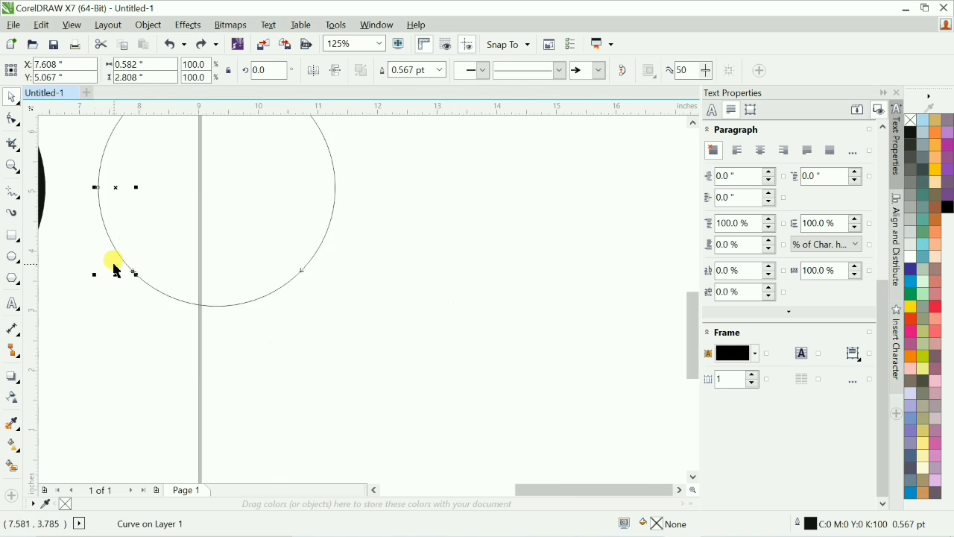
pyautogui.scroll(1, 292, 322)
pyautogui.click(277, 239)
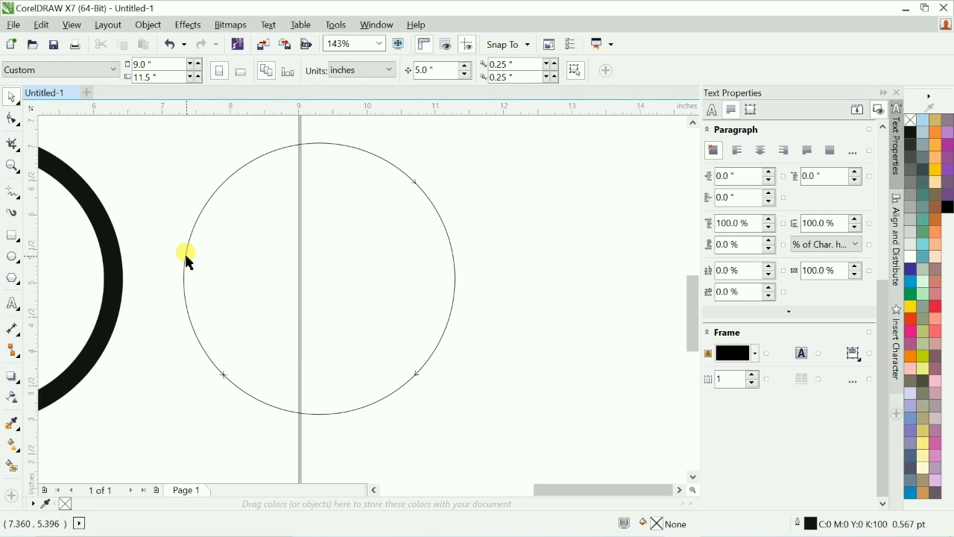
pyautogui.click(186, 262)
pyautogui.click(511, 333)
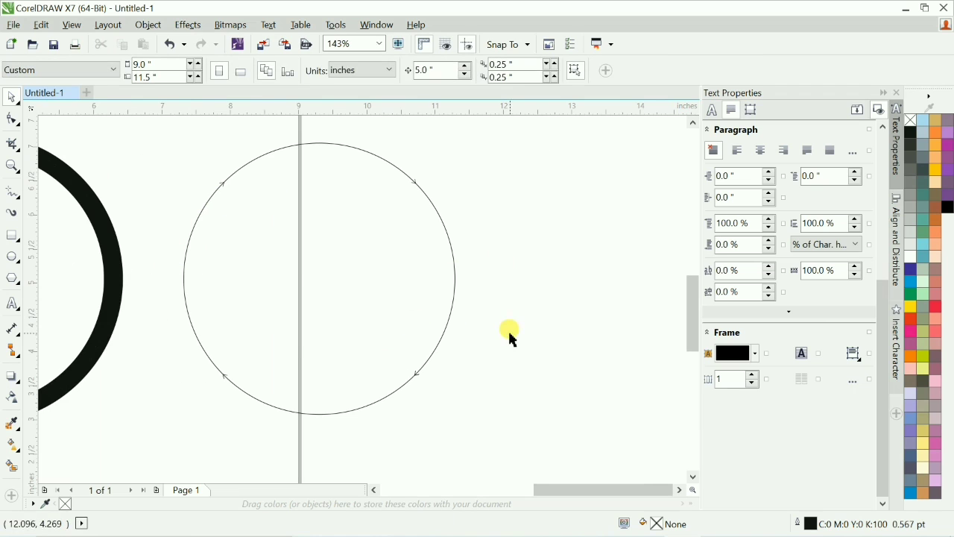
# Step: Group the arrow-tipped arcs and set their outline width to 10 pt
pyautogui.scroll(-2, 525, 332)
pyautogui.hotkey('ctrl', 'z')
pyautogui.click(452, 294)
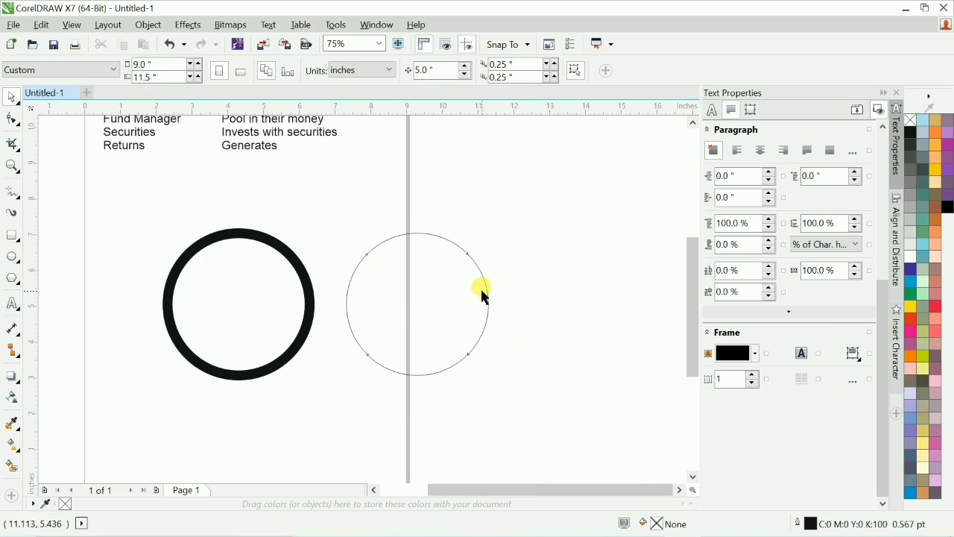
pyautogui.click(487, 304)
pyautogui.press('F12')
pyautogui.press('Tab')
pyautogui.write('20')
pyautogui.press('Return')
pyautogui.click(394, 69)
pyautogui.write('10')
pyautogui.press('Return')
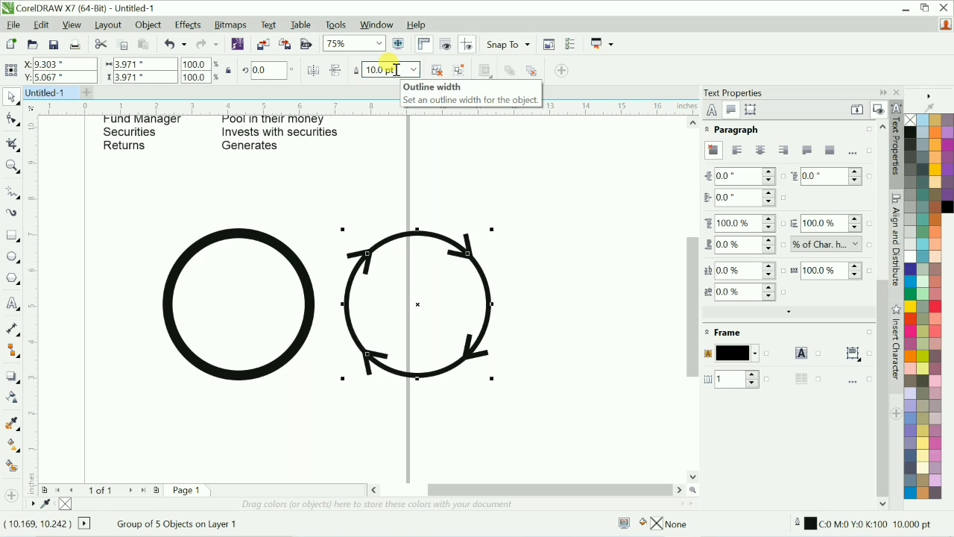
# Step: Ungroup the arrow-tipped arcs and deselect them
pyautogui.press('Left')
pyautogui.press('Right')
pyautogui.press('Left')
pyautogui.press('Right')
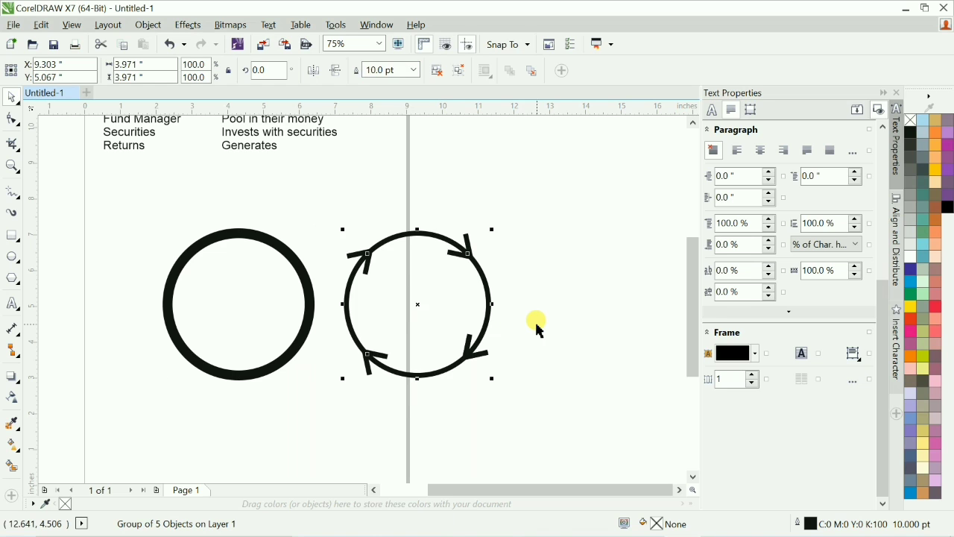
pyautogui.press('Left')
pyautogui.press('Right')
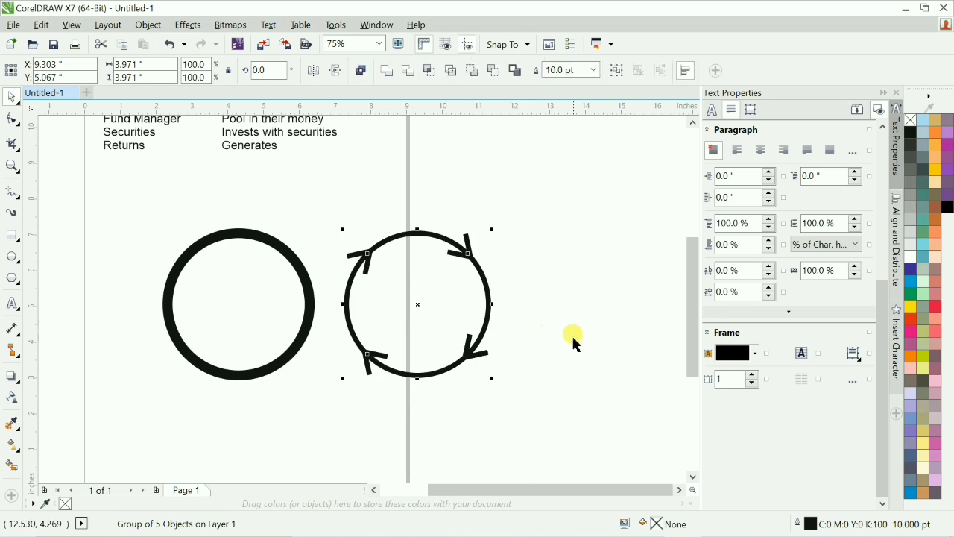
pyautogui.click(573, 338)
# Step: Shorten the arcs by deleting their nodes, leaving only the arrowheads at the four diagonal positions
pyautogui.press('F2')
pyautogui.moveTo(323, 216); pyautogui.dragTo(544, 420)
pyautogui.click(228, 213)
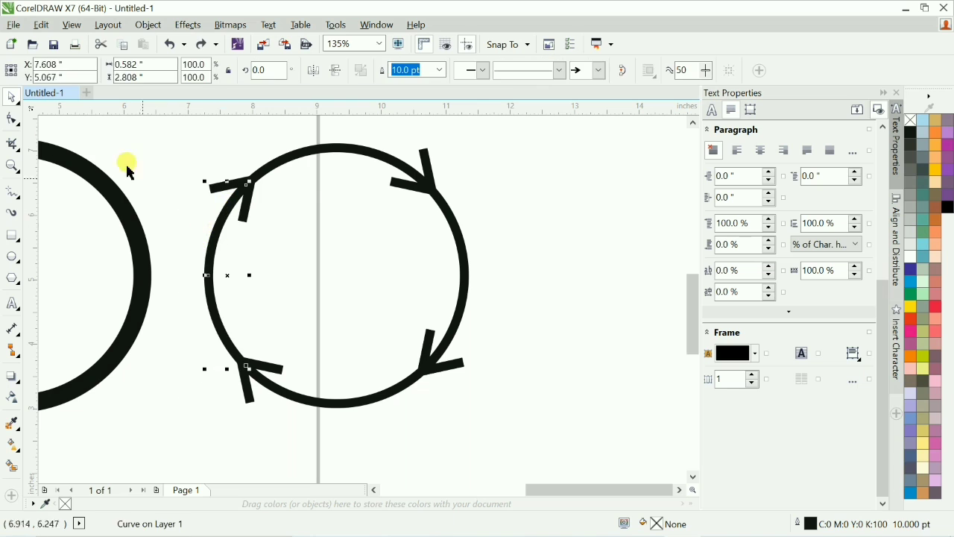
pyautogui.click(12, 119)
pyautogui.press('Delete')
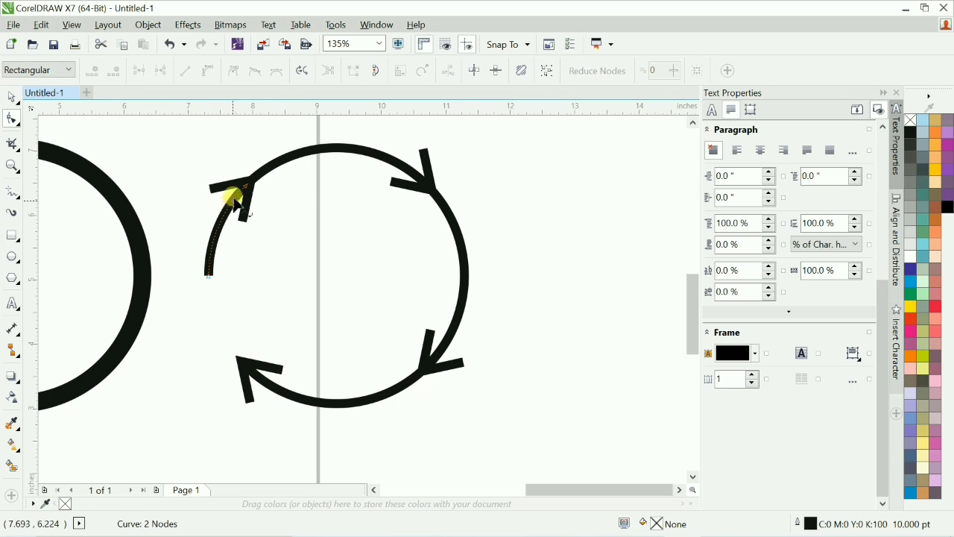
pyautogui.press('Delete')
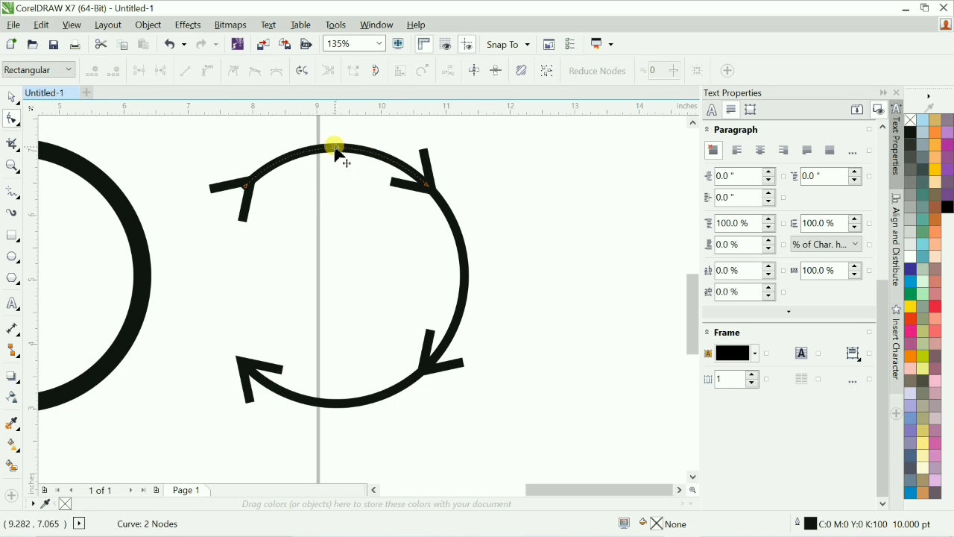
pyautogui.press('Delete')
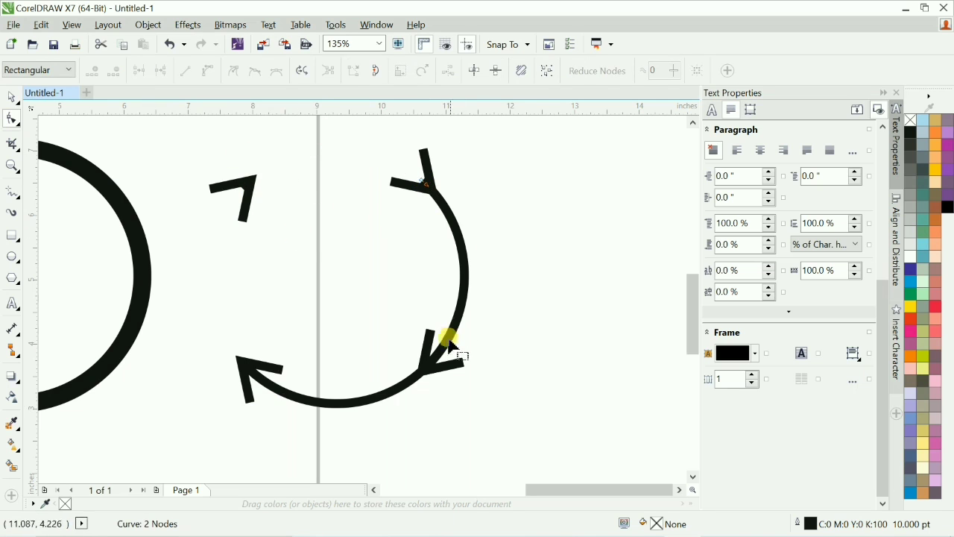
pyautogui.press('Delete')
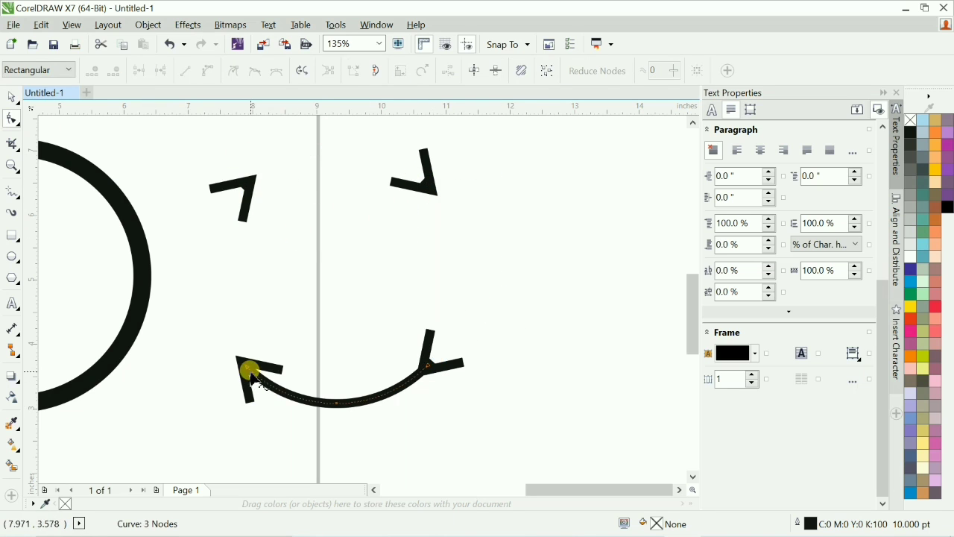
pyautogui.press('Delete')
pyautogui.press('Delete')
# Step: Select all the arrowheads and move them onto the thick black ring
pyautogui.scroll(-3, 528, 315)
pyautogui.press('space')
pyautogui.moveTo(425, 266); pyautogui.dragTo(525, 347)
pyautogui.moveTo(504, 325); pyautogui.dragTo(427, 326)
# Step: Make the arrowheads on the ring white-filled shapes with no outline
pyautogui.press('F2')
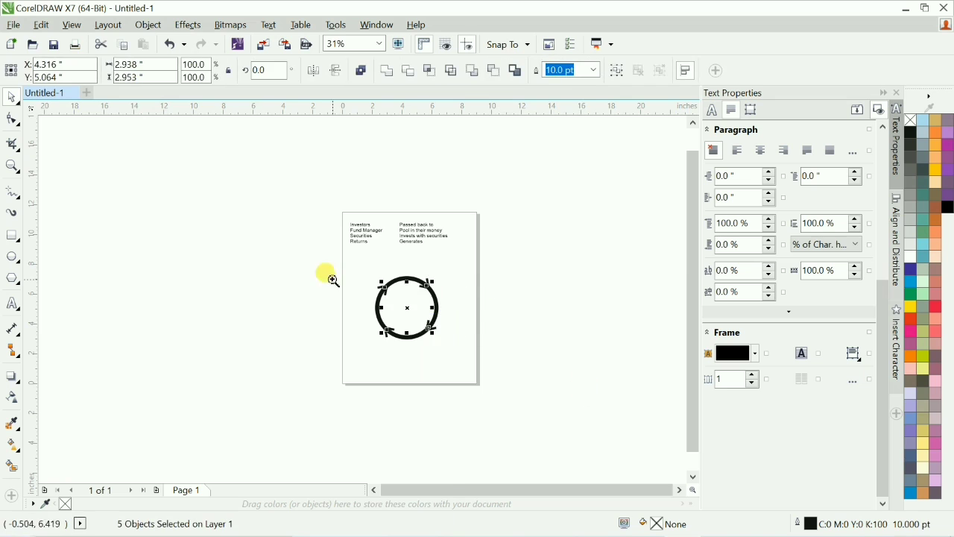
pyautogui.moveTo(331, 277); pyautogui.dragTo(511, 354)
pyautogui.rightClick(914, 120)
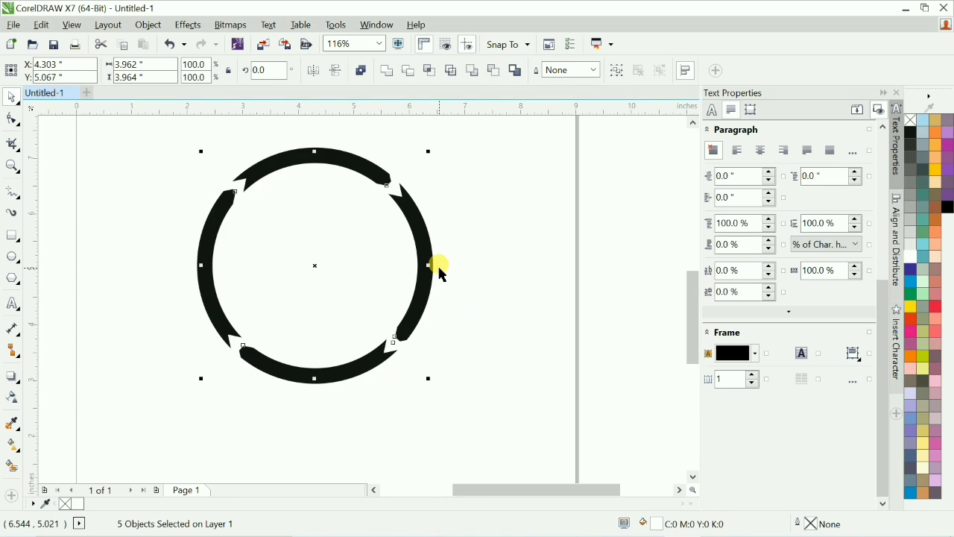
# Step: Delete the surplus inner nodes of the arrowheads on the upper half of the ring
pyautogui.scroll(1, 437, 265)
pyautogui.press('F2')
pyautogui.moveTo(211, 178); pyautogui.dragTo(438, 272)
pyautogui.scroll(-1, 404, 224)
pyautogui.scroll(-1, 404, 225)
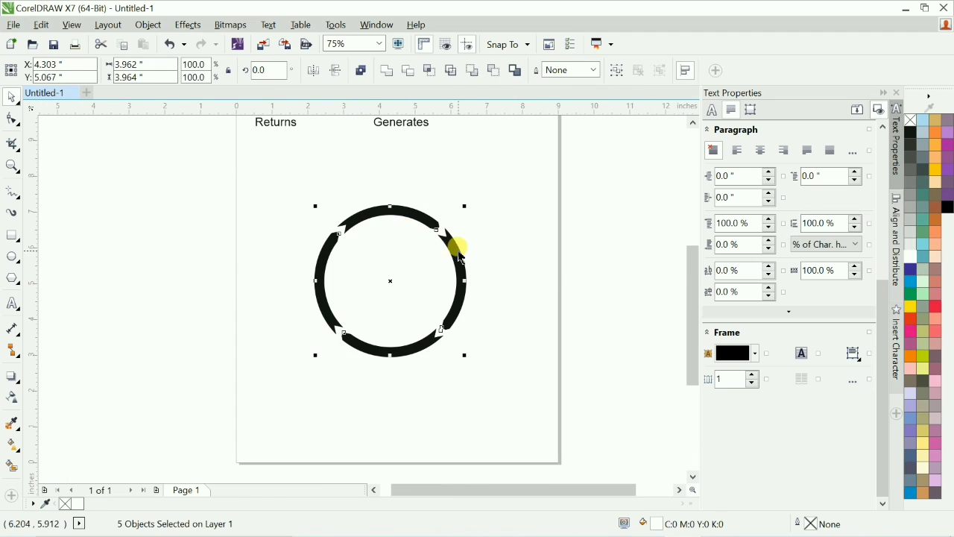
pyautogui.click(553, 263)
pyautogui.press('F2')
pyautogui.moveTo(297, 203); pyautogui.dragTo(485, 279)
pyautogui.click(198, 252)
pyautogui.press('F10')
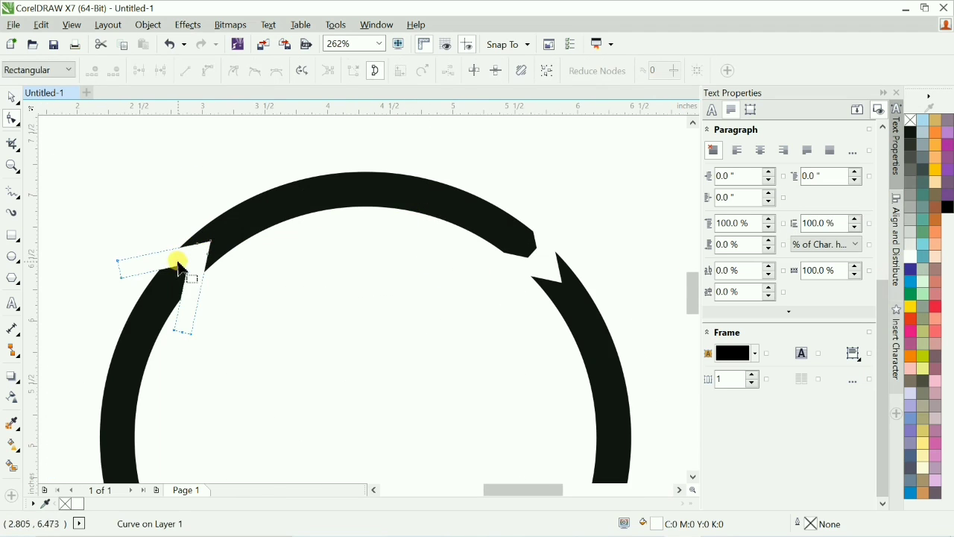
pyautogui.press('Delete')
pyautogui.press('space')
pyautogui.scroll(-2, 486, 258)
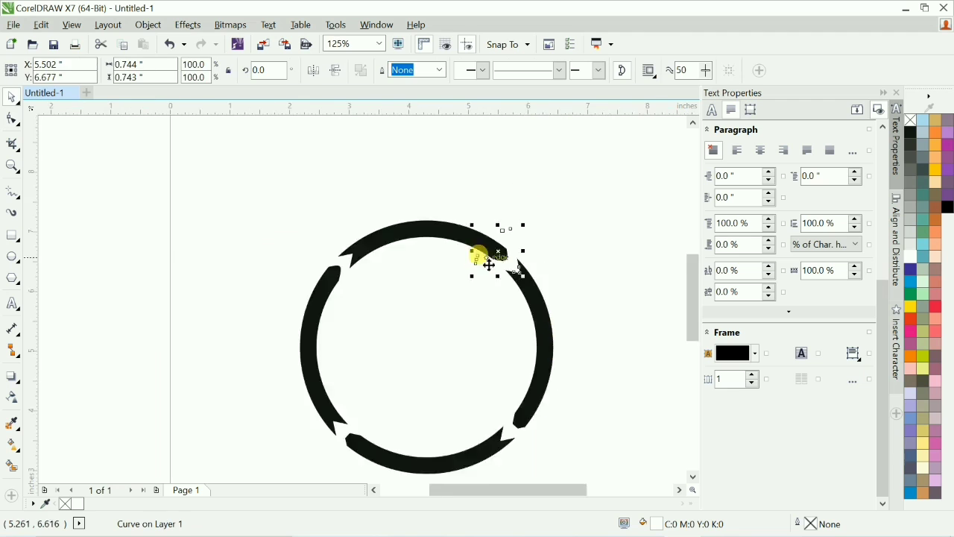
# Step: Delete the surplus inner nodes of the arrowheads on the lower half of the ring
pyautogui.press('F2')
pyautogui.moveTo(377, 303); pyautogui.dragTo(544, 403)
pyautogui.click(515, 299)
pyautogui.press('F10')
pyautogui.moveTo(538, 296); pyautogui.dragTo(512, 265)
pyautogui.press('Delete')
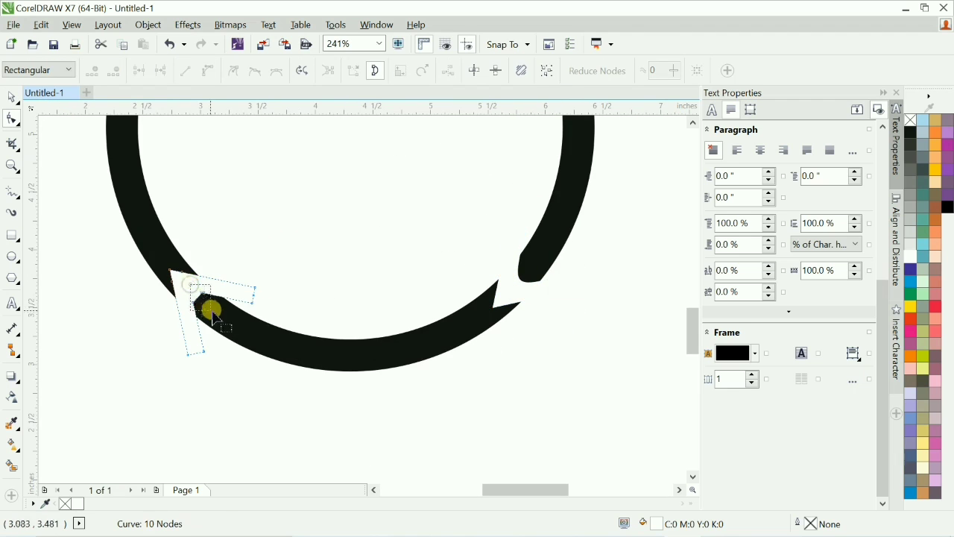
pyautogui.moveTo(211, 310); pyautogui.dragTo(218, 312)
pyautogui.press('Delete')
pyautogui.press('space')
# Step: Try to trim the ring with only the upper-left arrowhead shape and remove that shape
pyautogui.scroll(-2, 228, 316)
pyautogui.click(432, 330)
pyautogui.press('F2')
pyautogui.moveTo(196, 193); pyautogui.dragTo(381, 353)
pyautogui.click(205, 191)
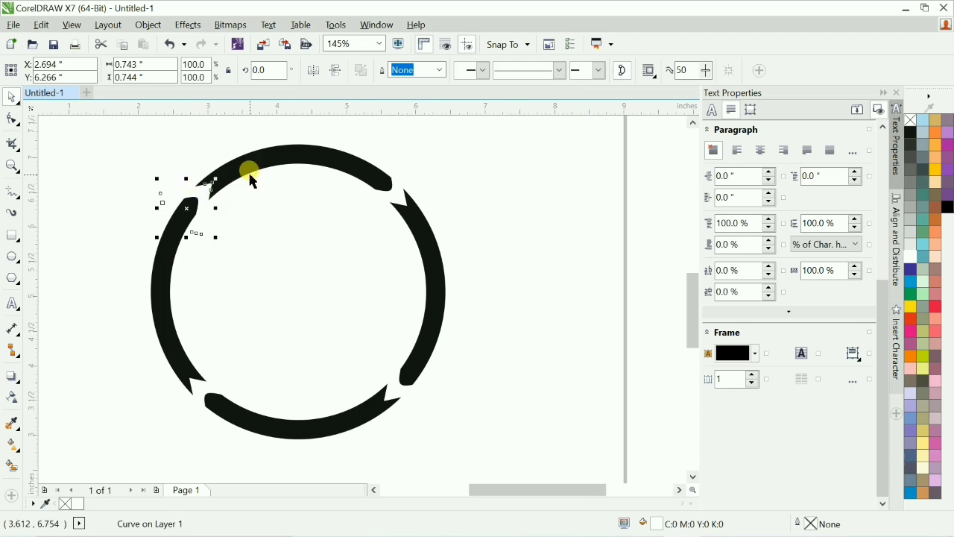
pyautogui.keyDown('shift'); pyautogui.click(249, 173); pyautogui.keyUp('shift')
pyautogui.click(410, 71)
pyautogui.moveTo(139, 150); pyautogui.dragTo(253, 265)
pyautogui.press('Delete')
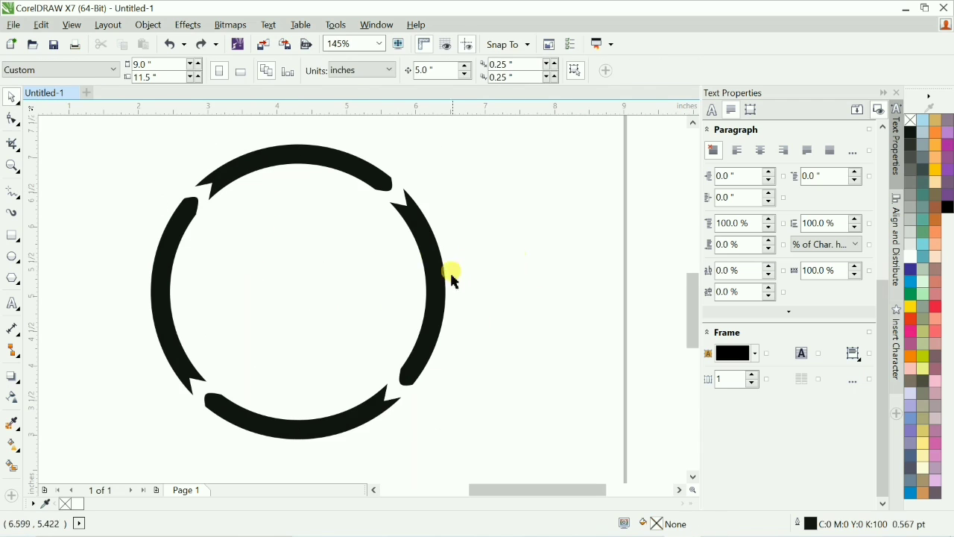
# Step: Trim the ring with the upper-left arrowhead shapes and delete those shapes
pyautogui.click(438, 288)
pyautogui.keyDown('shift'); pyautogui.click(200, 196); pyautogui.keyUp('shift')
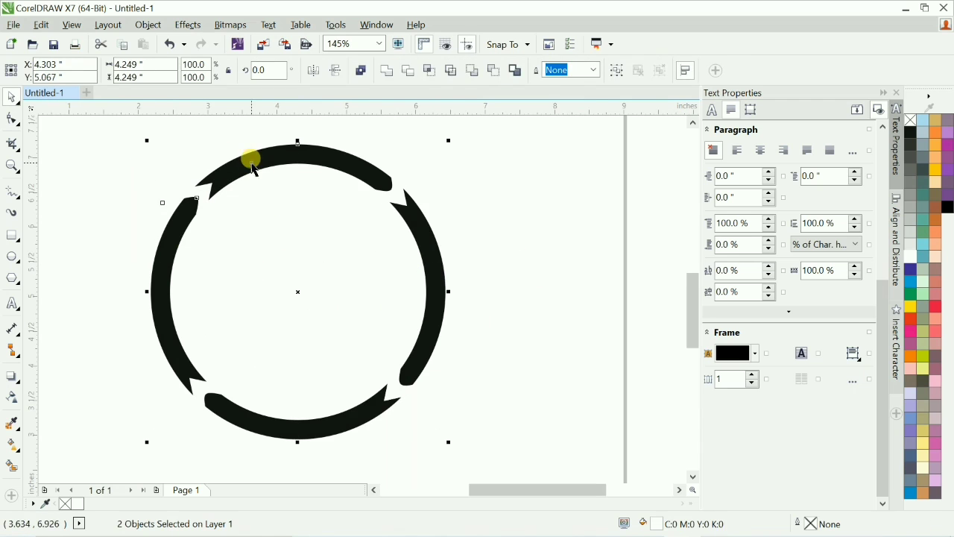
pyautogui.keyDown('shift'); pyautogui.click(249, 162); pyautogui.keyUp('shift')
pyautogui.click(407, 73)
pyautogui.moveTo(143, 153); pyautogui.dragTo(261, 253)
pyautogui.press('Delete')
# Step: Trim the ring with the upper-right arrowhead shapes and delete those shapes
pyautogui.moveTo(339, 149); pyautogui.dragTo(432, 237)
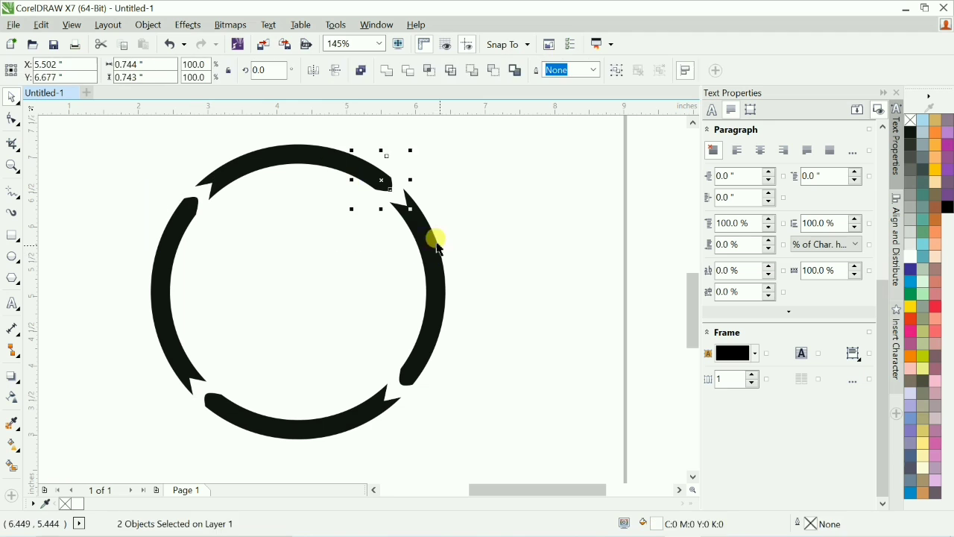
pyautogui.keyDown('shift'); pyautogui.click(432, 237); pyautogui.keyUp('shift')
pyautogui.click(407, 71)
pyautogui.moveTo(341, 160); pyautogui.dragTo(418, 246)
pyautogui.press('Delete')
# Step: Trim the ring with the lower-right arrowhead shapes and delete those shapes
pyautogui.moveTo(362, 339); pyautogui.dragTo(441, 410)
pyautogui.keyDown('shift'); pyautogui.click(435, 328); pyautogui.keyUp('shift')
pyautogui.click(407, 70)
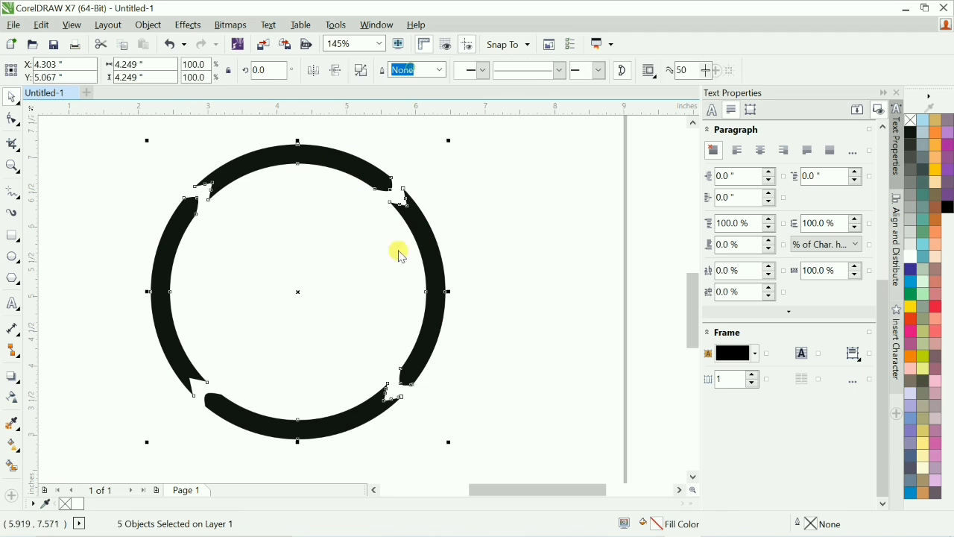
pyautogui.moveTo(357, 336); pyautogui.dragTo(483, 441)
pyautogui.press('Delete')
# Step: Trim the ring with the lower-left arrowhead shapes and delete those shapes
pyautogui.keyDown('shift'); pyautogui.click(287, 417); pyautogui.keyUp('shift')
pyautogui.moveTo(127, 341); pyautogui.dragTo(306, 458)
pyautogui.click(407, 72)
pyautogui.press('Delete')
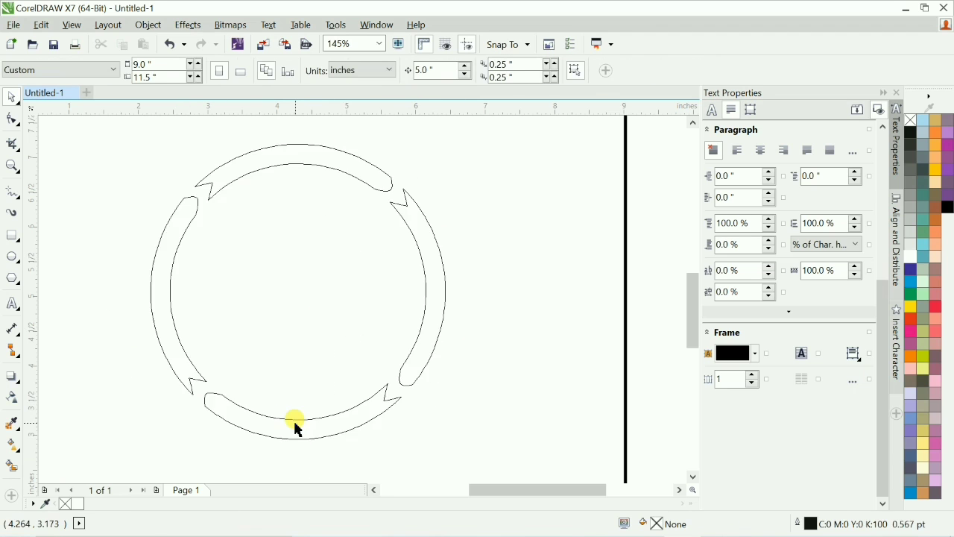
# Step: Fill the four arrow-shaped ring segments with cyan (C:100 M:0 Y:0 K:0)
pyautogui.moveTo(295, 421); pyautogui.dragTo(332, 446)
pyautogui.hotkey('ctrl', 'z')
pyautogui.click(619, 331)
pyautogui.scroll(-2, 618, 363)
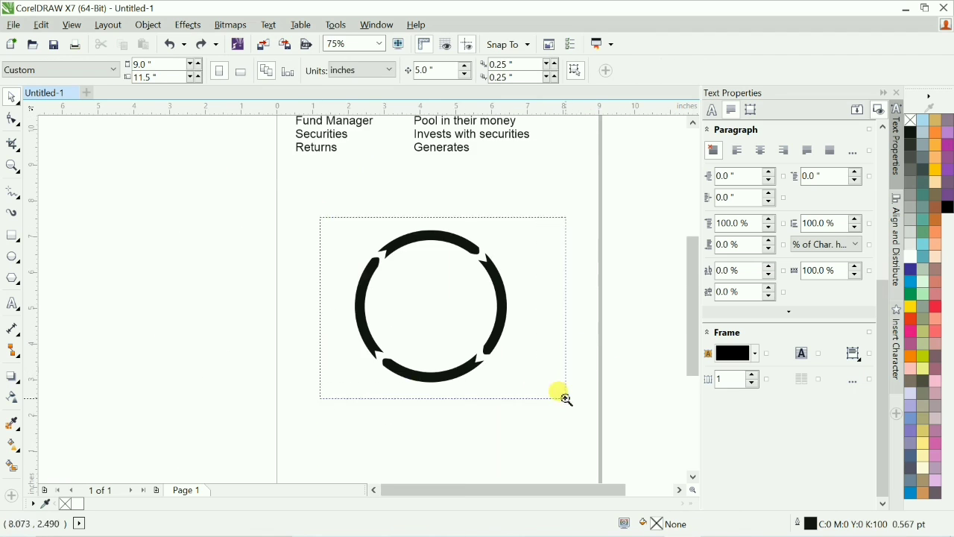
pyautogui.moveTo(566, 398); pyautogui.dragTo(567, 399)
pyautogui.click(458, 341)
pyautogui.click(916, 285)
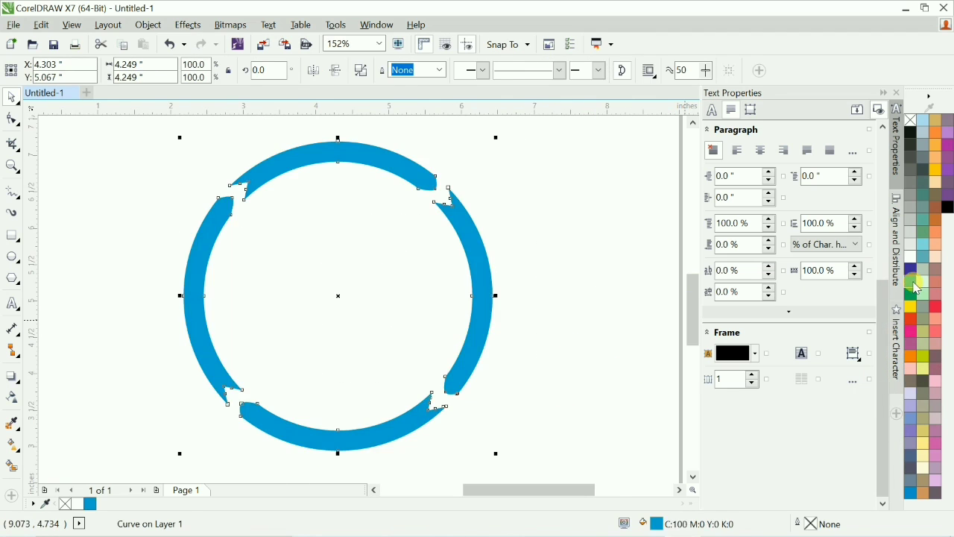
# Step: Centre the cyan ring on the page
pyautogui.click(558, 305)
pyautogui.scroll(-4, 558, 305)
pyautogui.scroll(3, 600, 352)
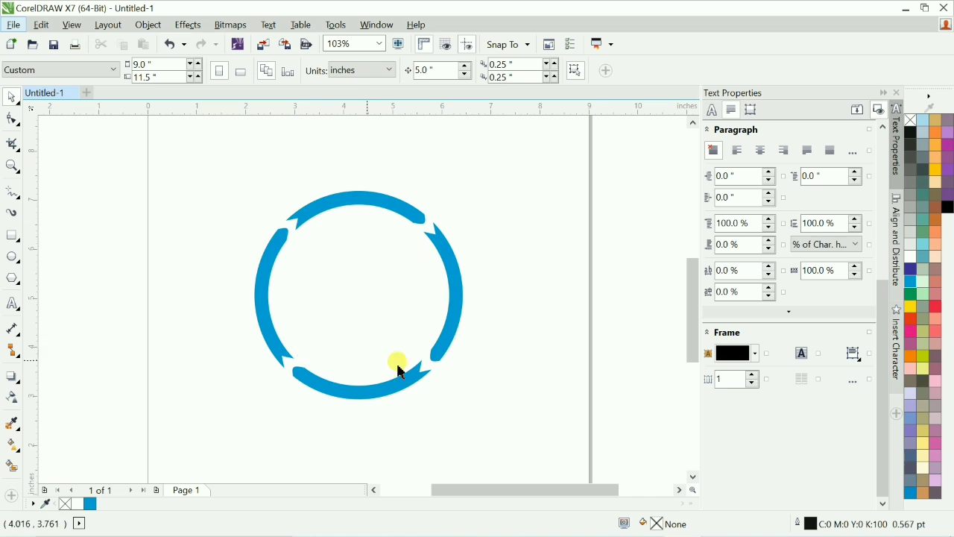
pyautogui.scroll(-2, 402, 357)
pyautogui.scroll(2, 417, 350)
pyautogui.click(436, 366)
pyautogui.press('p')
pyautogui.click(457, 365)
pyautogui.scroll(-2, 436, 350)
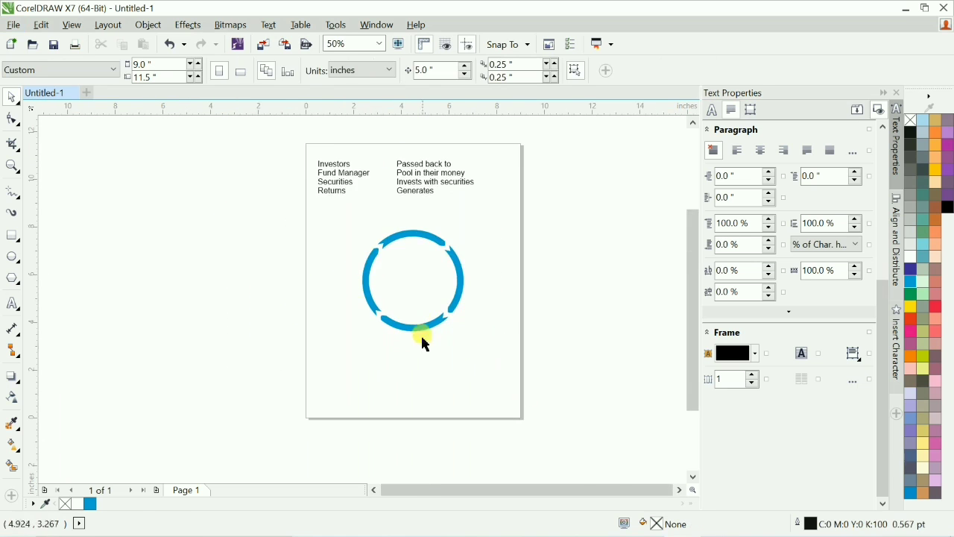
pyautogui.scroll(3, 395, 325)
pyautogui.press('F8')
pyautogui.click(295, 365)
pyautogui.click(383, 70)
pyautogui.hotkey('ctrl', 'space')
# Step: Add the letter "j" as artistic text below the ring in the Walkman-Chanakya-905 font
pyautogui.scroll(-2, 359, 384)
pyautogui.press('F2')
pyautogui.moveTo(157, 258); pyautogui.dragTo(628, 438)
pyautogui.press('F8')
pyautogui.click(261, 350)
pyautogui.write('j')
pyautogui.hotkey('ctrl', 'a')
pyautogui.click(407, 69)
pyautogui.click(389, 110)
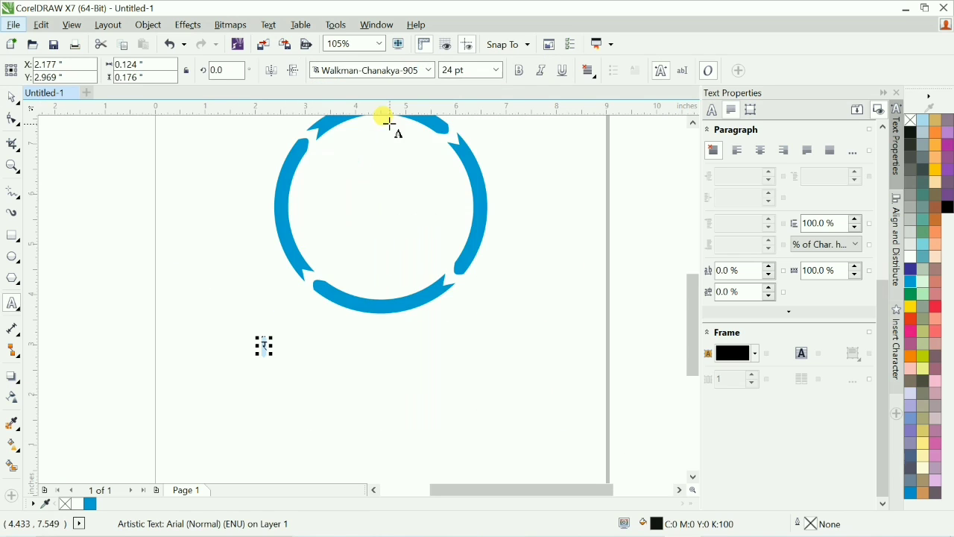
pyautogui.click(407, 69)
pyautogui.click(381, 86)
pyautogui.hotkey('ctrl', 'z')
# Step: Enlarge the text character to about 33.4 pt
pyautogui.hotkey('ctrl', 'space')
pyautogui.scroll(4, 258, 352)
pyautogui.moveTo(319, 341); pyautogui.dragTo(337, 361)
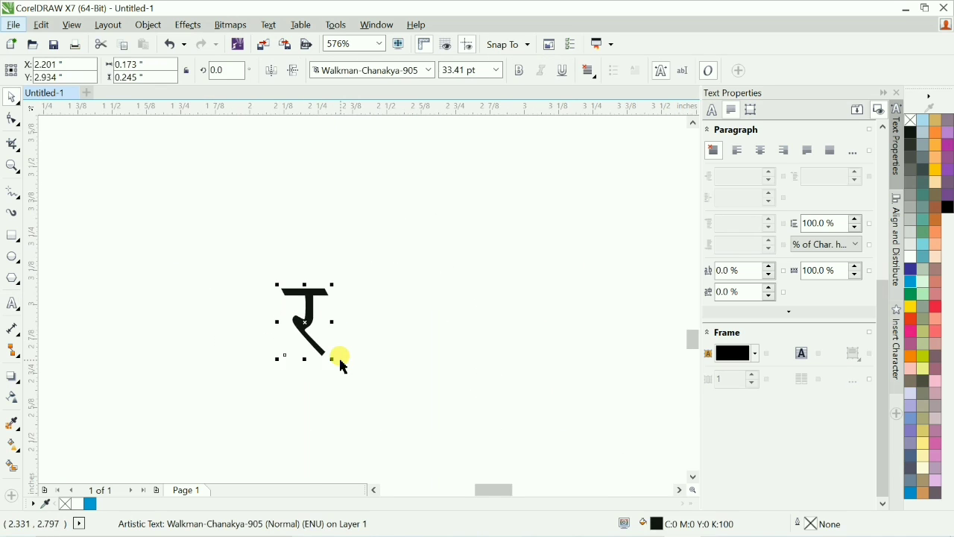
# Step: Draw a horizontal line about 0.16 inches long across the character's top bar and set its outline width to 1.875 pt
pyautogui.click(340, 365)
pyautogui.scroll(3, 281, 291)
pyautogui.click(264, 244)
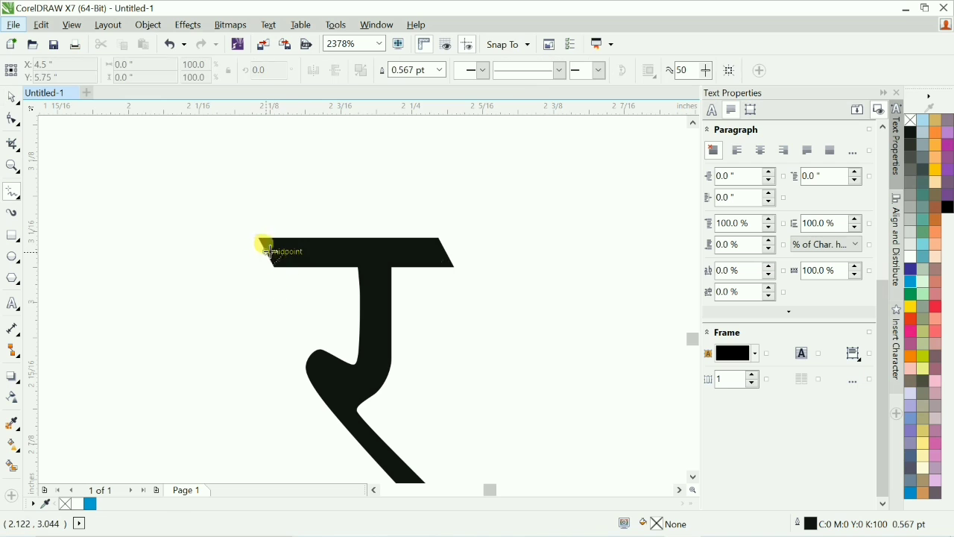
pyautogui.moveTo(412, 287); pyautogui.dragTo(308, 255)
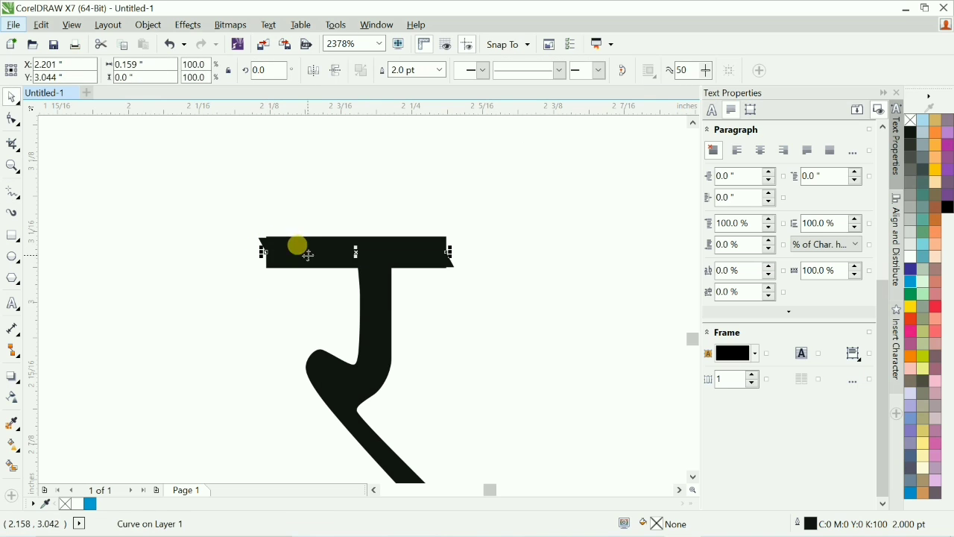
pyautogui.click(416, 70)
pyautogui.write('1.875')
pyautogui.press('Return')
# Step: Convert the cyan line to a shape with slanted ends and move it below the character's top bar
pyautogui.moveTo(373, 265); pyautogui.dragTo(418, 289)
pyautogui.hotkey('ctrl', 'z')
pyautogui.hotkey('ctrl', 'z')
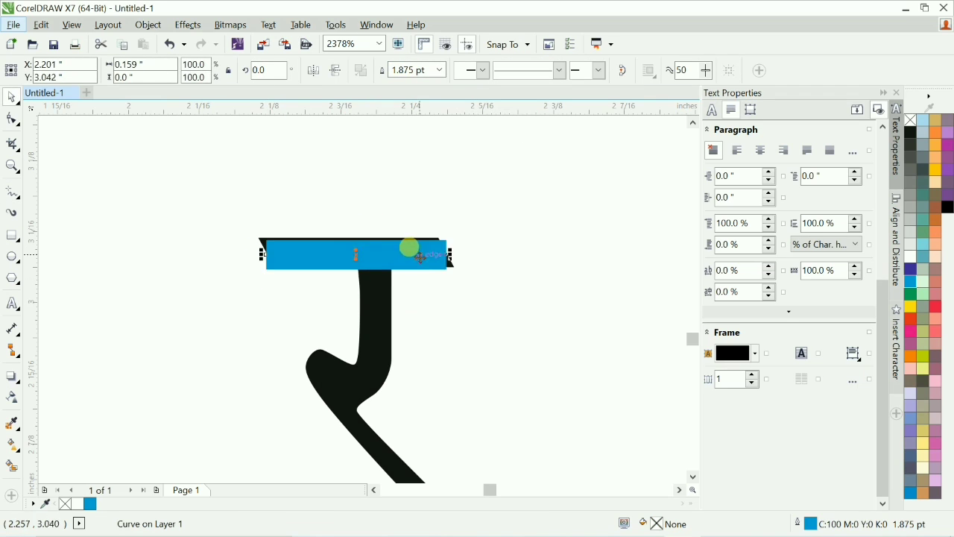
pyautogui.hotkey('ctrl', 'shift', 'q')
pyautogui.click(465, 298)
pyautogui.click(424, 262)
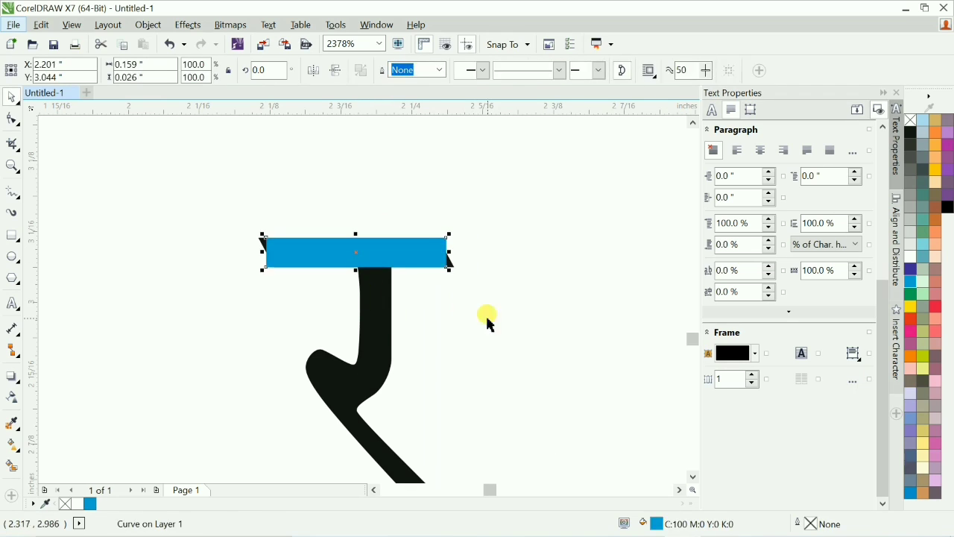
pyautogui.hotkey('ctrl', 'z')
pyautogui.moveTo(406, 287)
pyautogui.mouseDown()
pyautogui.moveTo(363, 269)
pyautogui.moveTo(417, 299)
pyautogui.mouseUp()
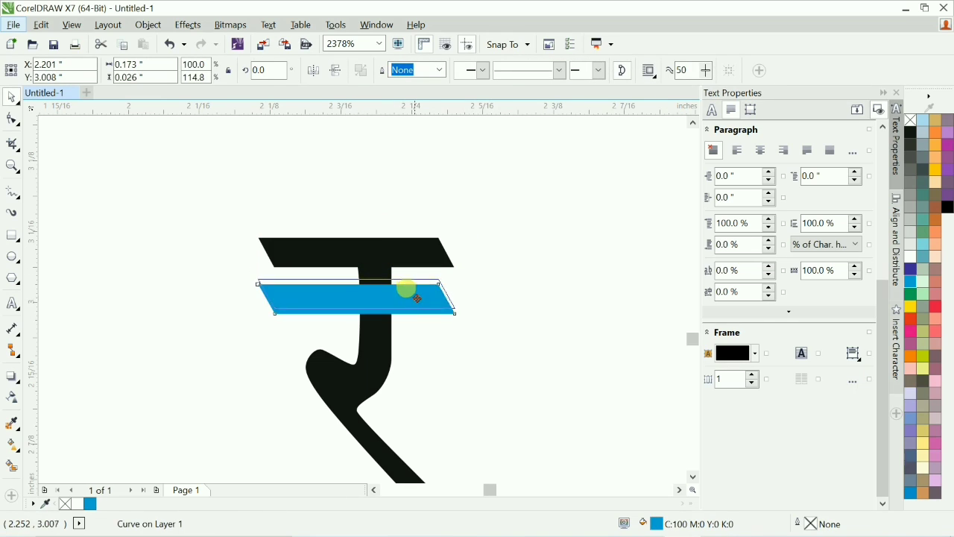
# Step: Try welding the cyan bar to the character, and undo the weld
pyautogui.keyDown('shift'); pyautogui.click(376, 261); pyautogui.keyUp('shift')
pyautogui.click(386, 70)
pyautogui.click(470, 279)
pyautogui.scroll(-2, 470, 280)
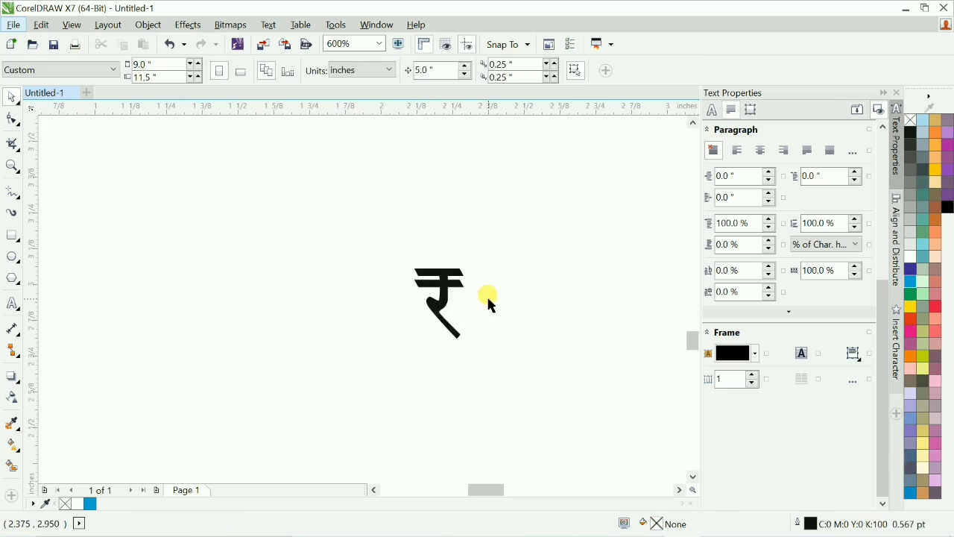
pyautogui.hotkey('ctrl', 'z')
# Step: Nudge the cyan bar slightly further down and weld it to the character to form a rupee symbol
pyautogui.moveTo(210, 199); pyautogui.dragTo(424, 334)
pyautogui.click(369, 262)
pyautogui.press('Down')
pyautogui.press('Down')
pyautogui.press('Down')
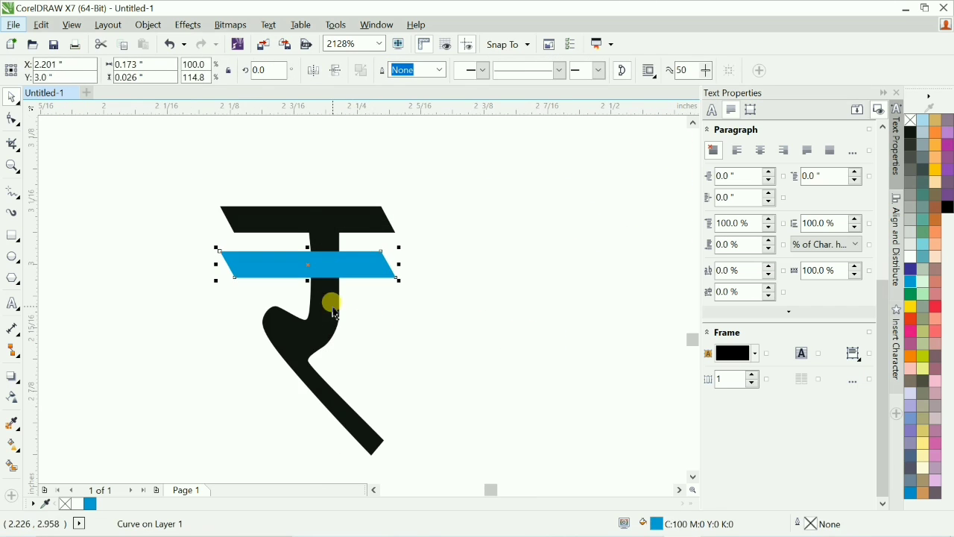
pyautogui.keyDown('shift'); pyautogui.click(332, 309); pyautogui.keyUp('shift')
pyautogui.click(385, 70)
pyautogui.scroll(-4, 372, 287)
# Step: Move the rupee symbol to the outer left side of the ring and align it with the ring's middle
pyautogui.click(301, 368)
pyautogui.moveTo(301, 368); pyautogui.dragTo(283, 213)
pyautogui.keyDown('shift'); pyautogui.click(311, 211); pyautogui.keyUp('shift')
# Step: Draw a tall ellipse about 0.66 inches wide below the ring and a 0.225-inch circle above it as a head
pyautogui.scroll(-1, 288, 265)
pyautogui.moveTo(198, 238); pyautogui.dragTo(501, 363)
pyautogui.scroll(1, 384, 364)
pyautogui.press('F7')
pyautogui.moveTo(340, 287); pyautogui.dragTo(409, 427)
pyautogui.moveTo(366, 256)
pyautogui.mouseDown()
pyautogui.moveTo(390, 279)
pyautogui.moveTo(374, 268)
pyautogui.mouseUp()
pyautogui.press('space')
# Step: Move the head circle down until it touches the top of the body ellipse, and group both shapes
pyautogui.scroll(2, 390, 280)
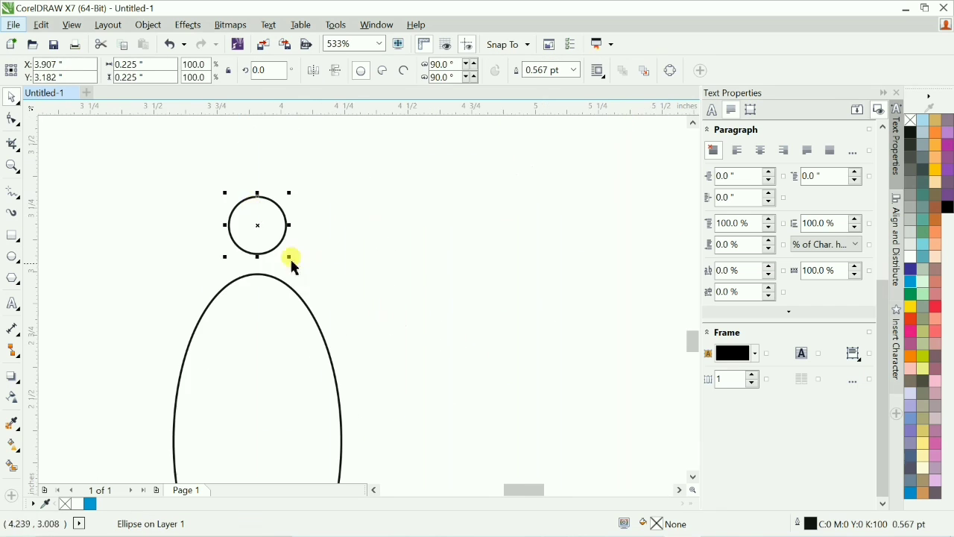
pyautogui.moveTo(257, 254); pyautogui.dragTo(257, 266)
pyautogui.scroll(3, 250, 254)
pyautogui.moveTo(281, 303); pyautogui.dragTo(281, 330)
pyautogui.scroll(-4, 401, 250)
pyautogui.keyDown('shift'); pyautogui.click(398, 334); pyautogui.keyUp('shift')
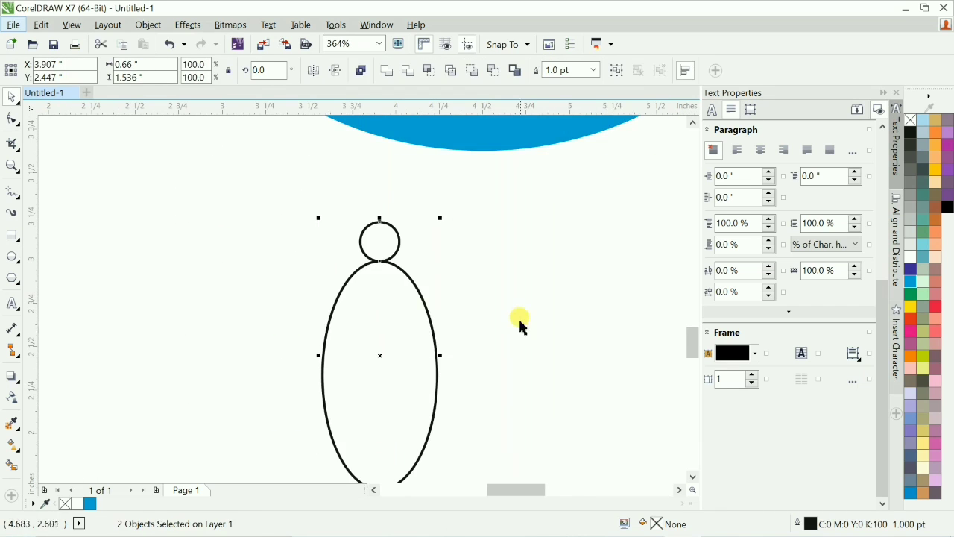
pyautogui.scroll(-1, 519, 322)
pyautogui.hotkey('ctrl', 'g')
# Step: Draw a rectangle about 1.75 by 1.3 inches over the lower body and centre it horizontally on the figure
pyautogui.scroll(-1, 403, 306)
pyautogui.press('F6')
pyautogui.moveTo(242, 245); pyautogui.dragTo(546, 471)
pyautogui.press('space')
pyautogui.keyDown('shift'); pyautogui.click(404, 227); pyautogui.keyUp('shift')
pyautogui.press('c')
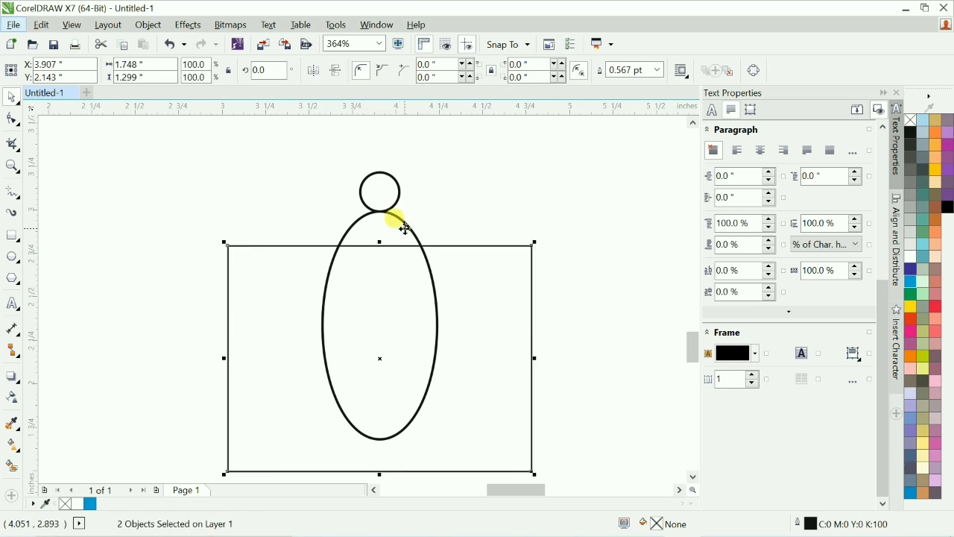
# Step: Adjust the rectangle's height on the figure, trim the lower body with it and delete the rectangle
pyautogui.press('Down')
pyautogui.press('Down')
pyautogui.press('Down')
pyautogui.press('Down')
pyautogui.press('Down')
pyautogui.press('Up')
pyautogui.press('Up')
pyautogui.press('Up')
pyautogui.keyDown('shift'); pyautogui.click(432, 283); pyautogui.keyUp('shift')
pyautogui.click(482, 284)
pyautogui.press('Delete')
# Step: Place smaller copies of the figure, scaled to about 70%, on both sides with their bases level with the central figure
pyautogui.scroll(2, 453, 153)
pyautogui.click(398, 280)
pyautogui.moveTo(404, 323); pyautogui.dragTo(357, 281)
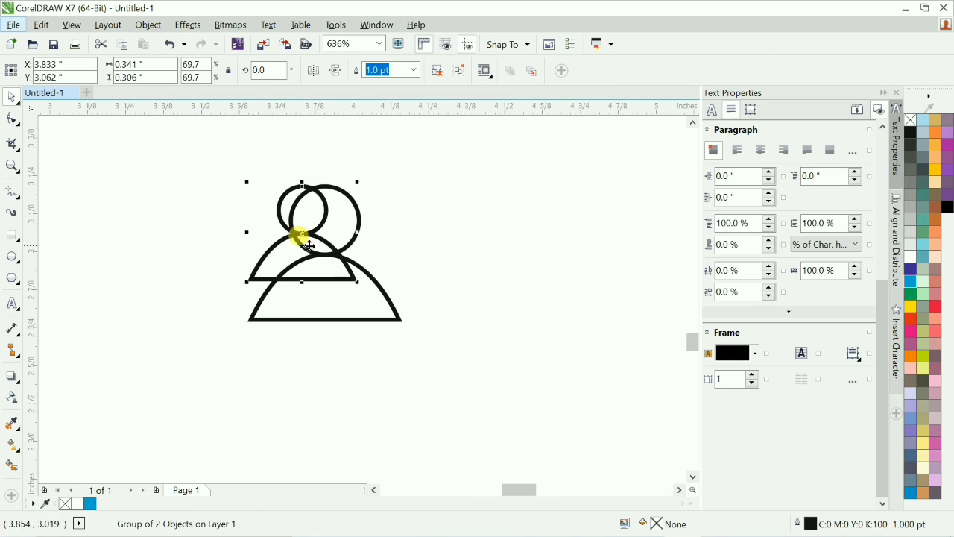
pyautogui.moveTo(309, 245); pyautogui.dragTo(415, 301)
pyautogui.click(343, 296)
pyautogui.rightClick(389, 327)
pyautogui.click(402, 355)
pyautogui.keyDown('shift'); pyautogui.click(228, 288); pyautogui.keyUp('shift')
# Step: Fill all three figures with black and remove their outlines
pyautogui.moveTo(156, 147); pyautogui.dragTo(471, 366)
pyautogui.click(910, 132)
pyautogui.rightClick(910, 120)
pyautogui.click(521, 261)
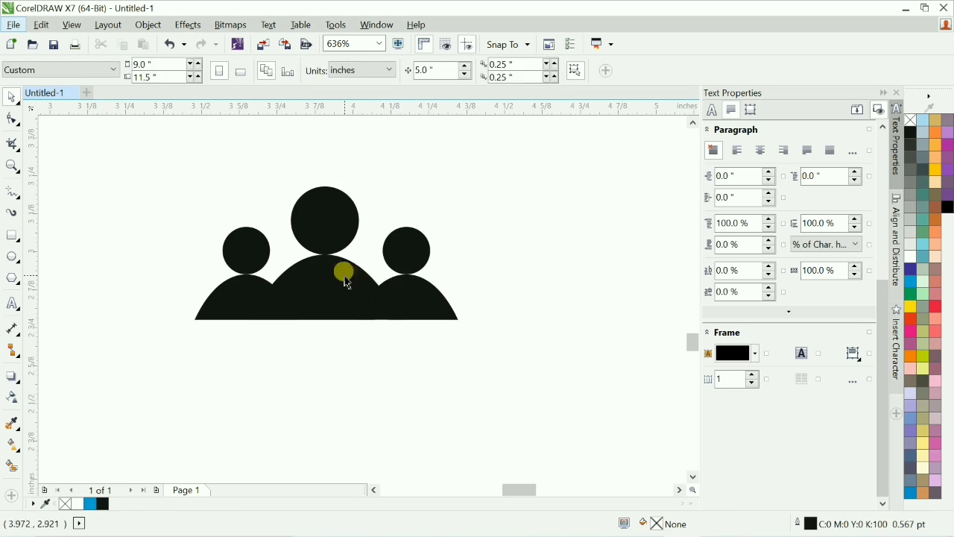
# Step: Give the central figure a white outline and remove the outline from its head
pyautogui.click(345, 276)
pyautogui.rightClick(910, 256)
pyautogui.click(564, 351)
pyautogui.scroll(-1, 565, 351)
pyautogui.press('F2')
pyautogui.moveTo(189, 229); pyautogui.dragTo(587, 393)
pyautogui.keyDown('ctrl'); pyautogui.click(367, 283); pyautogui.keyUp('ctrl')
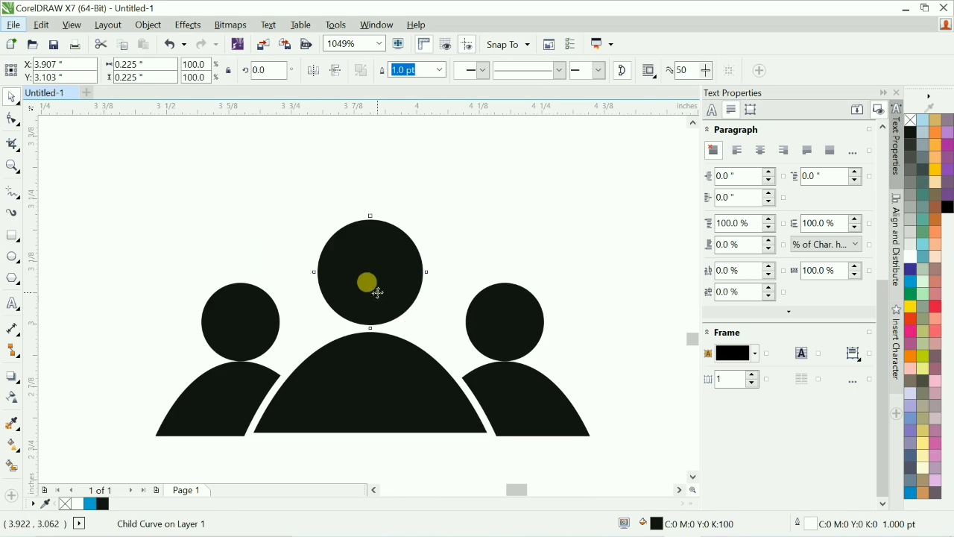
pyautogui.rightClick(910, 120)
# Step: Move the people icon just above the top of the ring and centre it horizontally on the ring
pyautogui.press('F3')
pyautogui.press('F3')
pyautogui.click(532, 401)
pyautogui.moveTo(366, 423); pyautogui.dragTo(393, 192)
pyautogui.keyDown('shift'); pyautogui.click(421, 223); pyautogui.keyUp('shift')
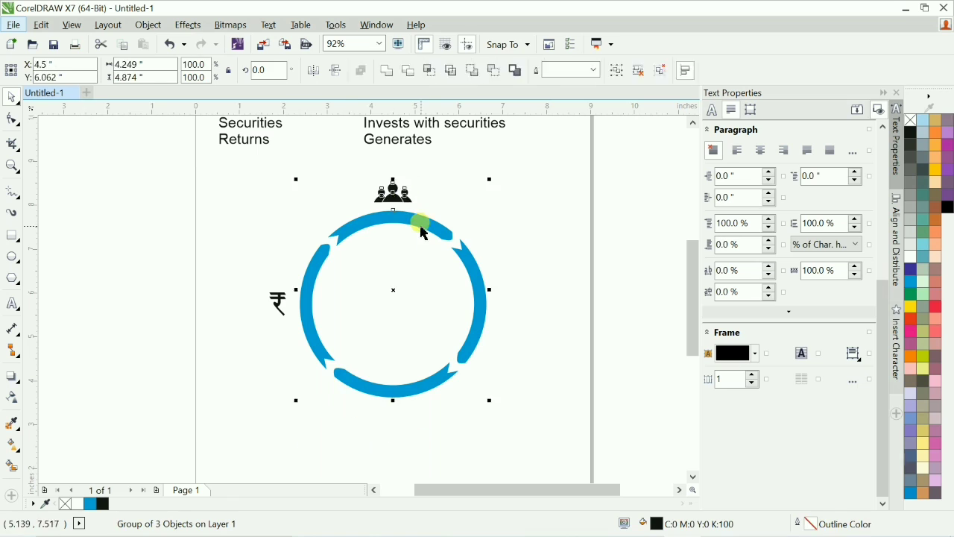
pyautogui.click(417, 246)
pyautogui.scroll(5, 408, 175)
pyautogui.click(328, 274)
pyautogui.scroll(-4, 329, 274)
pyautogui.click(370, 376)
# Step: Draw a three-sided polygon about 0.95 inches wide below the ring and convert it to curves
pyautogui.scroll(1, 240, 398)
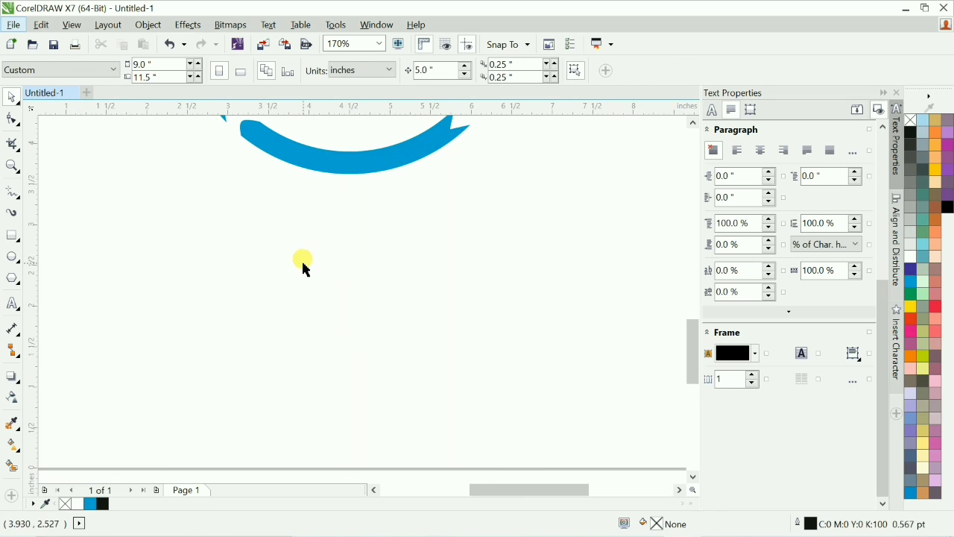
pyautogui.press('y')
pyautogui.moveTo(283, 238); pyautogui.dragTo(367, 319)
pyautogui.doubleClick(370, 69)
pyautogui.write('3')
pyautogui.press('Return')
pyautogui.press('space')
pyautogui.scroll(1, 311, 284)
pyautogui.hotkey('ctrl', 'q')
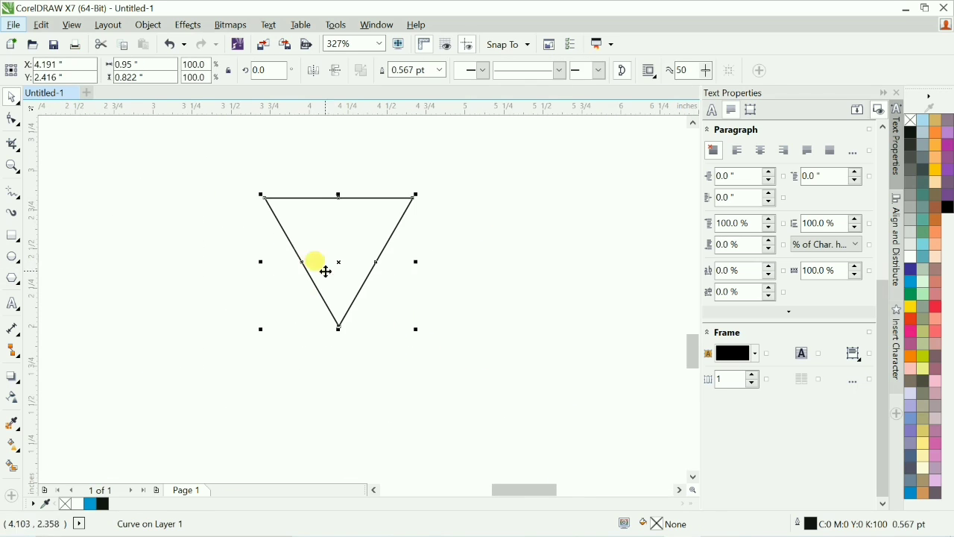
# Step: Raise the middle node of the triangle's top edge to form a shallow peak
pyautogui.click(12, 118)
pyautogui.moveTo(324, 177); pyautogui.dragTo(350, 219)
pyautogui.press('Escape')
pyautogui.click(338, 197)
pyautogui.press('Up')
pyautogui.press('F2')
pyautogui.moveTo(400, 134); pyautogui.dragTo(257, 286)
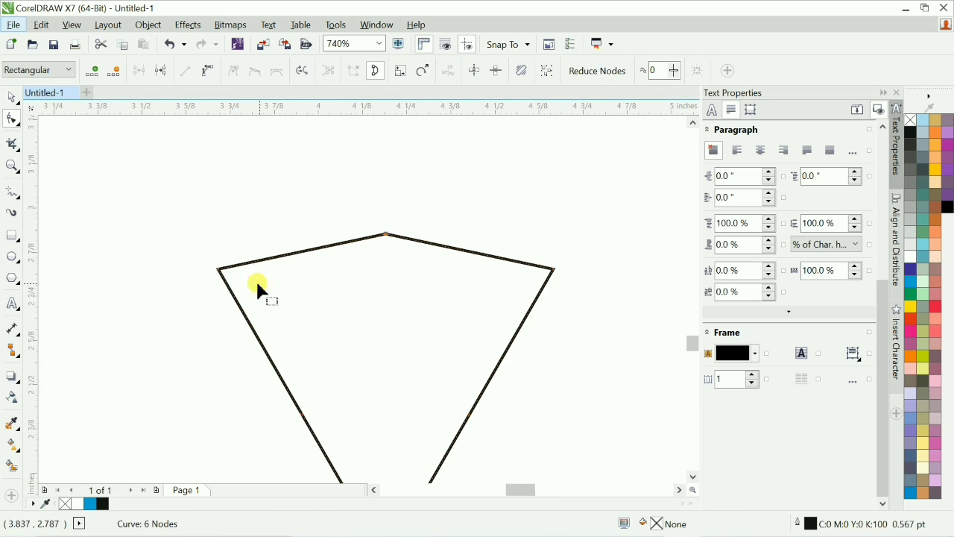
# Step: Draw a straight horizontal line through the triangle's two upper corners and centre it on the shape
pyautogui.press('F5')
pyautogui.click(218, 269)
pyautogui.keyDown('ctrl'); pyautogui.click(616, 268); pyautogui.keyUp('ctrl')
pyautogui.hotkey('ctrl', 'a')
pyautogui.press('c')
pyautogui.press('Tab')
# Step: Bend both upper edges of the triangle into concave curves and delete the horizontal guide line
pyautogui.press('F10')
pyautogui.moveTo(314, 248); pyautogui.dragTo(309, 270)
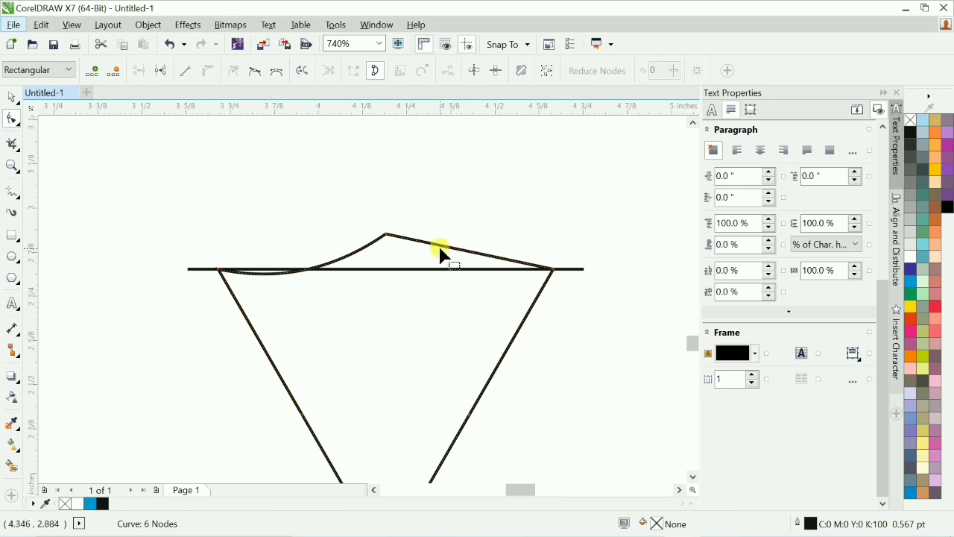
pyautogui.moveTo(464, 251); pyautogui.dragTo(464, 272)
pyautogui.press('space')
pyautogui.scroll(-1, 149, 205)
pyautogui.moveTo(149, 205); pyautogui.dragTo(641, 326)
pyautogui.press('Delete')
# Step: Draw vertical guide lines about 1 inch long through the shape's two upper corners, centred vertically on the shape
pyautogui.press('F3')
pyautogui.press('F3')
pyautogui.press('F2')
pyautogui.moveTo(274, 192)
pyautogui.mouseDown()
pyautogui.moveTo(405, 304)
pyautogui.moveTo(463, 332)
pyautogui.mouseUp()
pyautogui.press('F10')
pyautogui.scroll(-1, 355, 333)
pyautogui.press('F5')
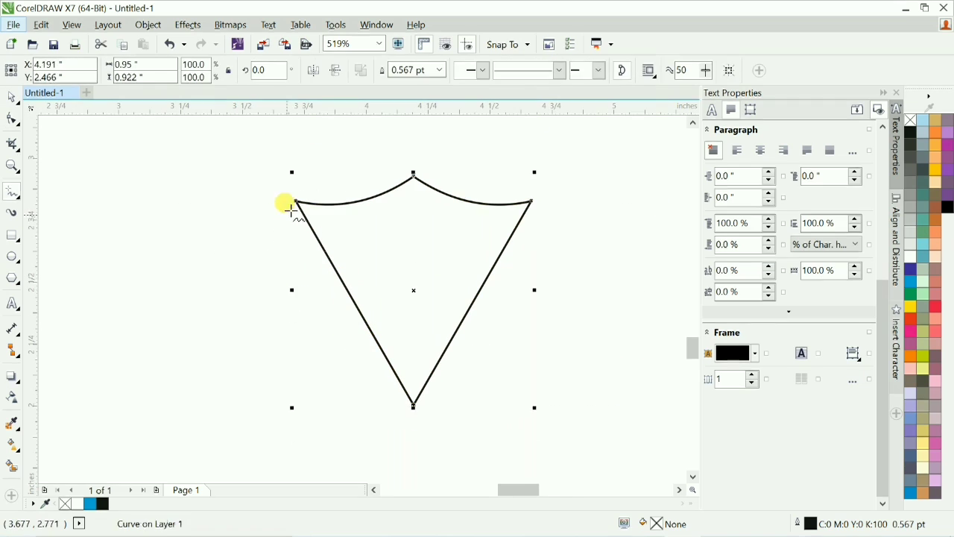
pyautogui.click(296, 198)
pyautogui.keyDown('ctrl'); pyautogui.click(296, 443); pyautogui.keyUp('ctrl')
pyautogui.hotkey('ctrl', 'a')
pyautogui.press('e')
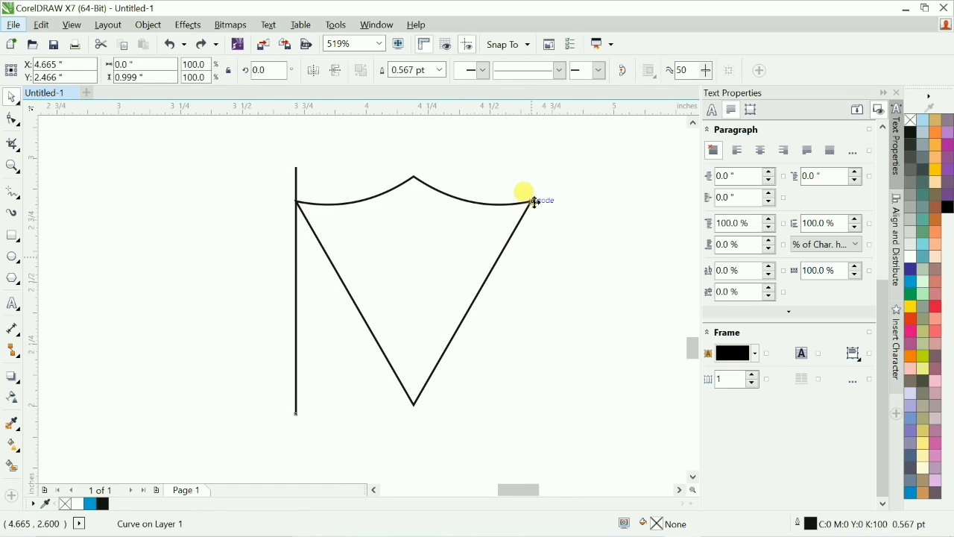
# Step: Convert the two straight sides to curves and bow them outward to form a shield
pyautogui.doubleClick(345, 286)
pyautogui.rightClick(350, 295)
pyautogui.press('c')
pyautogui.moveTo(355, 304); pyautogui.dragTo(330, 310)
pyautogui.moveTo(476, 300); pyautogui.dragTo(501, 328)
pyautogui.press('space')
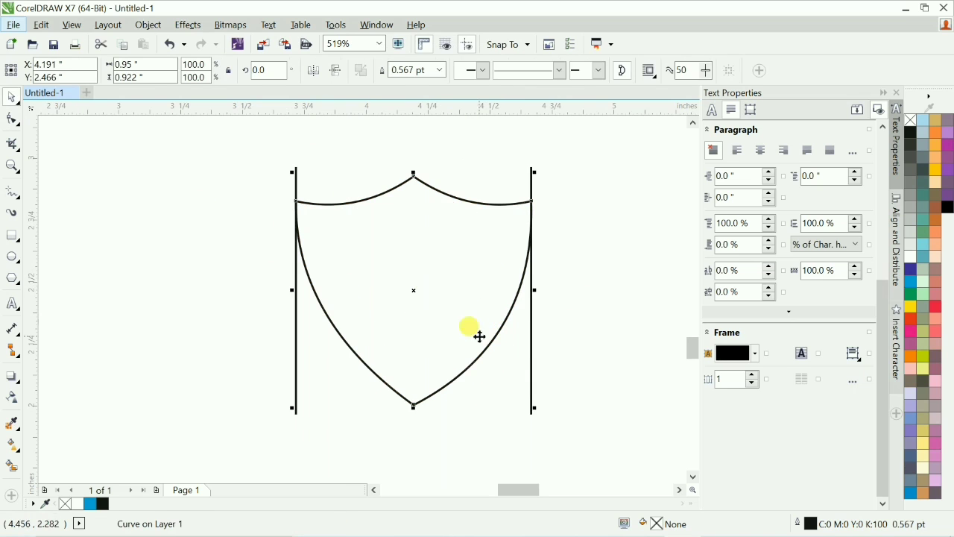
# Step: Draw a horizontal guide line across the shield below its upper corners and fine-tune the side curves
pyautogui.click(275, 234)
pyautogui.click(552, 234)
pyautogui.press('space')
pyautogui.click(486, 263)
pyautogui.doubleClick(513, 310)
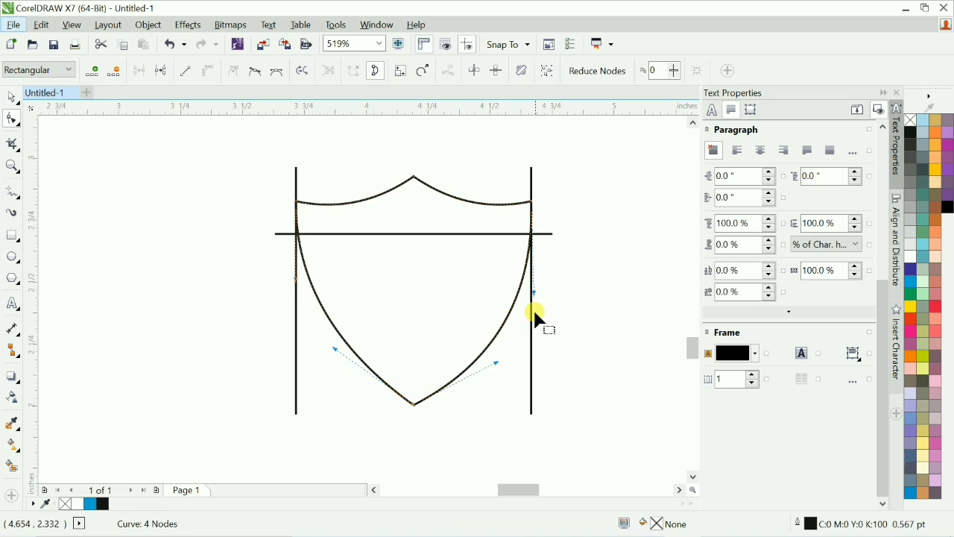
pyautogui.moveTo(507, 326); pyautogui.dragTo(505, 328)
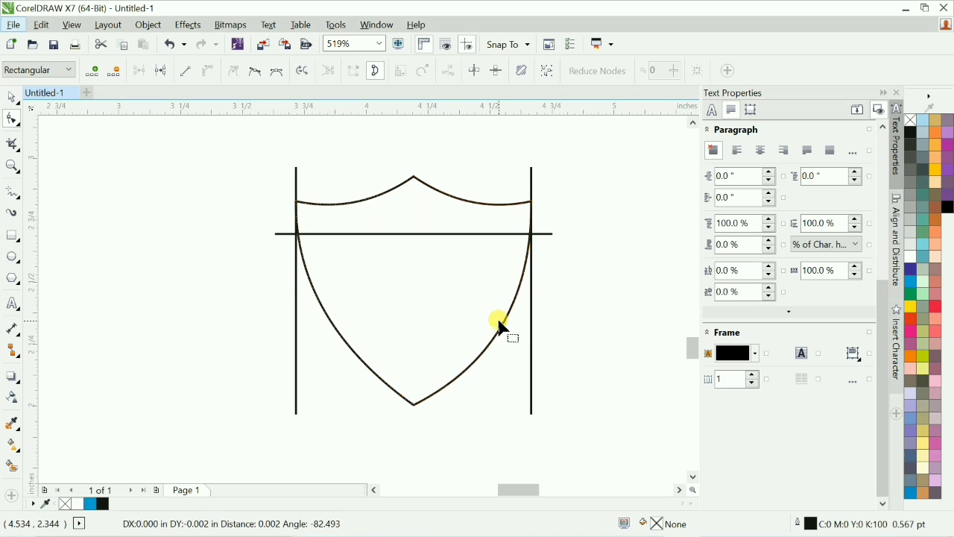
pyautogui.click(503, 326)
pyautogui.moveTo(371, 375); pyautogui.dragTo(371, 375)
# Step: Copy the horizontal guide line down to the shield's mid-height and match the side curves' upper handles to it
pyautogui.press('space')
pyautogui.moveTo(365, 234); pyautogui.dragTo(366, 290)
pyautogui.rightClick(366, 290)
pyautogui.doubleClick(424, 397)
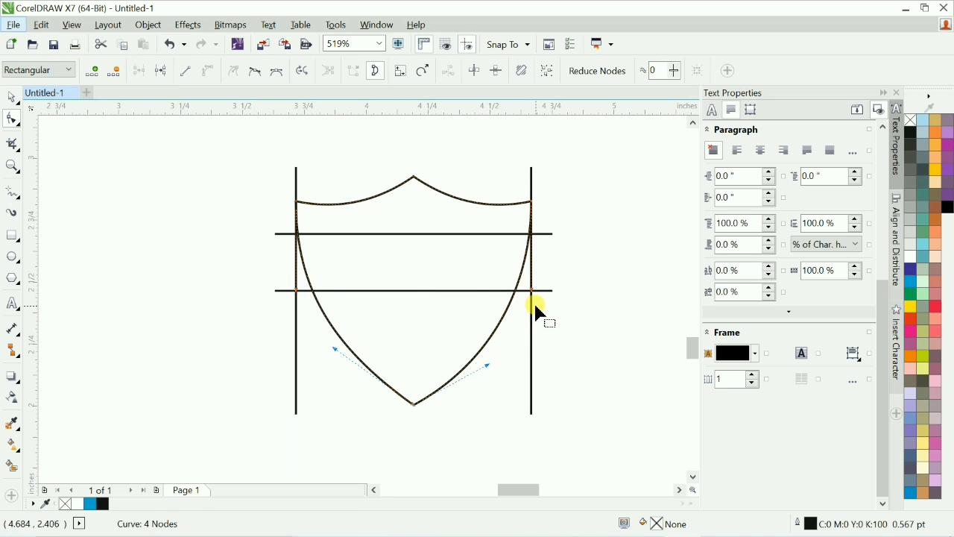
# Step: Copy the guide line to just above the shield's tip and level the tip's two curve handles on it
pyautogui.press('space')
pyautogui.moveTo(231, 272); pyautogui.dragTo(632, 332)
pyautogui.moveTo(424, 290); pyautogui.dragTo(424, 369)
pyautogui.rightClick(424, 368)
pyautogui.doubleClick(395, 393)
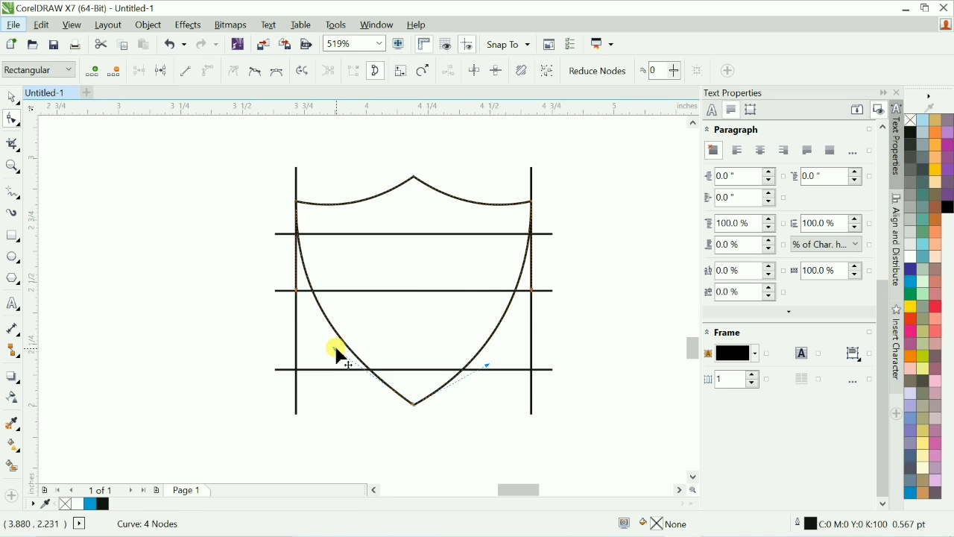
pyautogui.moveTo(335, 348); pyautogui.dragTo(333, 369)
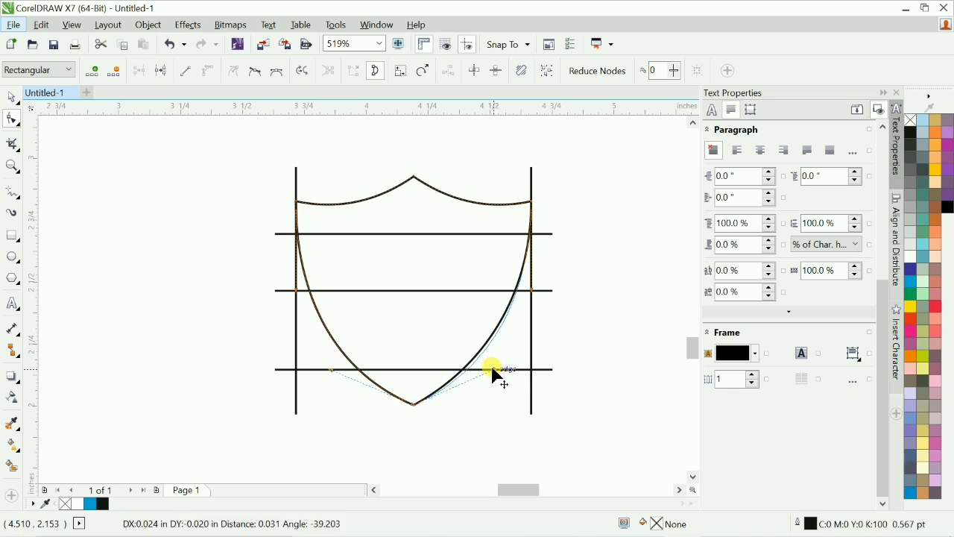
pyautogui.moveTo(495, 369); pyautogui.dragTo(496, 368)
# Step: Delete the guide lines and set the shield's outline width to 1 pt
pyautogui.scroll(-1, 494, 360)
pyautogui.press('space')
pyautogui.moveTo(372, 288); pyautogui.dragTo(552, 403)
pyautogui.press('Delete')
pyautogui.press('F12')
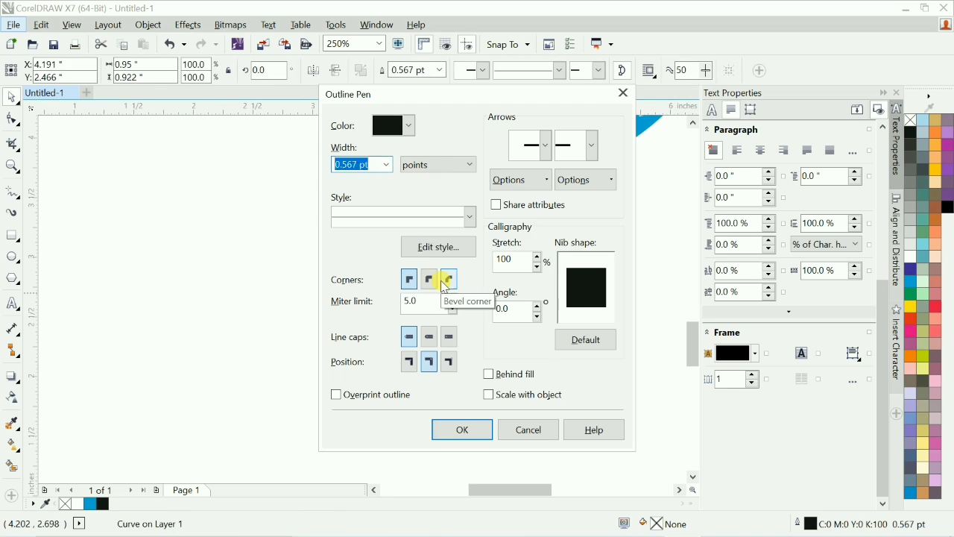
pyautogui.write('1')
pyautogui.press('Return')
pyautogui.click(597, 301)
# Step: Draw a square, copy it alongside itself, and scale the pair to about 0.66 inches each over the shield
pyautogui.scroll(1, 638, 365)
pyautogui.press('F6')
pyautogui.moveTo(204, 168); pyautogui.dragTo(328, 290)
pyautogui.moveTo(266, 229); pyautogui.dragTo(247, 206)
pyautogui.moveTo(307, 266); pyautogui.dragTo(339, 297)
pyautogui.scroll(-1, 322, 272)
pyautogui.moveTo(237, 239); pyautogui.dragTo(359, 261)
pyautogui.rightClick(360, 261)
pyautogui.scroll(1, 344, 214)
pyautogui.keyDown('shift'); pyautogui.click(262, 371); pyautogui.keyUp('shift')
pyautogui.moveTo(518, 376); pyautogui.dragTo(456, 344)
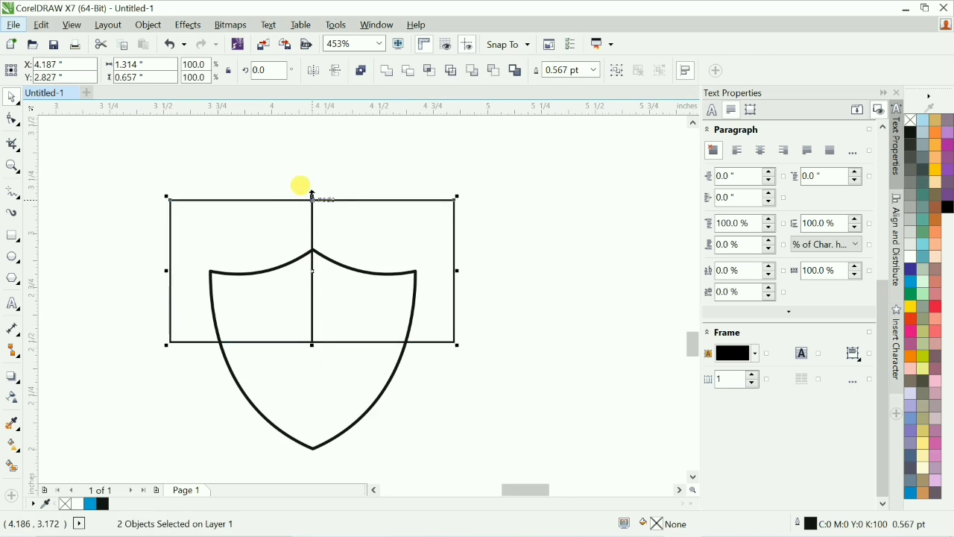
# Step: Mirror a copy of the squares downward, scale the two-by-two grid to about 0.96 inches, group it and centre it on the shield
pyautogui.moveTo(313, 195); pyautogui.dragTo(313, 417)
pyautogui.moveTo(457, 436); pyautogui.dragTo(419, 408)
pyautogui.hotkey('ctrl', 'g')
pyautogui.hotkey('ctrl', 'a')
pyautogui.press('e')
pyautogui.click(423, 358)
pyautogui.press('Escape')
# Step: Fill the grid's squares in a checker pattern, with grey upper right and lower left and black in the other two
pyautogui.keyDown('ctrl'); pyautogui.click(387, 261); pyautogui.keyUp('ctrl')
pyautogui.click(911, 194)
pyautogui.keyDown('ctrl'); pyautogui.click(234, 376); pyautogui.keyUp('ctrl')
pyautogui.click(910, 194)
pyautogui.keyDown('ctrl'); pyautogui.click(413, 365); pyautogui.keyUp('ctrl')
pyautogui.click(910, 132)
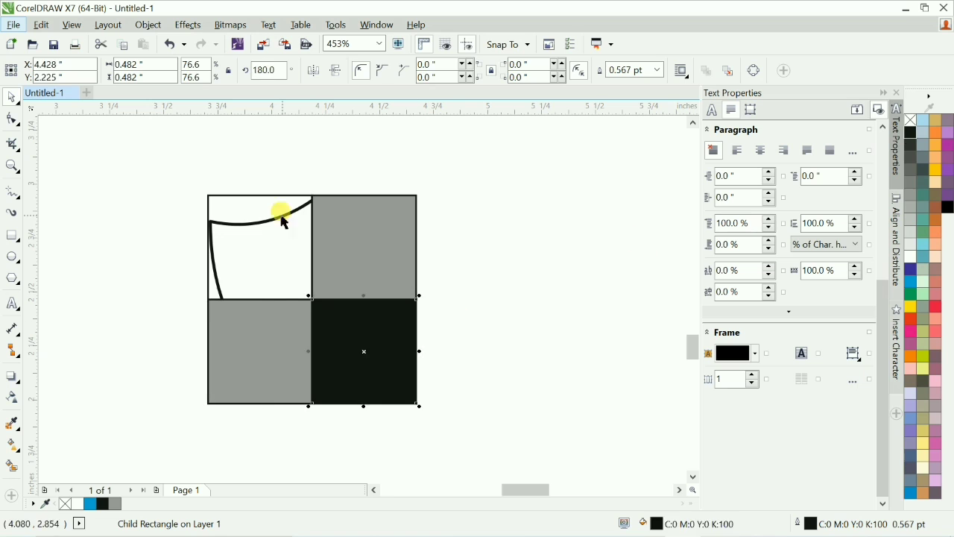
pyautogui.keyDown('ctrl'); pyautogui.click(281, 216); pyautogui.keyUp('ctrl')
pyautogui.click(911, 132)
# Step: Remove the grid's outline, send it to the back and PowerClip it inside the shield
pyautogui.rightClick(910, 120)
pyautogui.hotkey('shift', 'pagedown')
pyautogui.hotkey('ctrl', '1')
pyautogui.click(320, 255)
pyautogui.click(424, 309)
pyautogui.scroll(-3, 432, 334)
pyautogui.scroll(1, 374, 361)
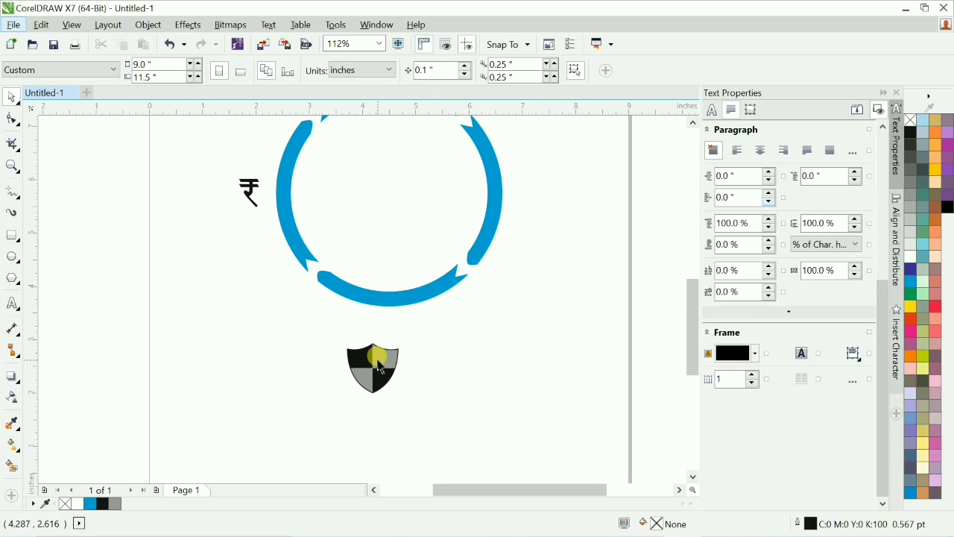
# Step: Move the shield icon just below the ring and centre it horizontally on the ring
pyautogui.scroll(-1, 476, 386)
pyautogui.moveTo(413, 407); pyautogui.dragTo(420, 416)
pyautogui.scroll(1, 484, 420)
pyautogui.click(496, 365)
pyautogui.scroll(3, 429, 438)
pyautogui.click(322, 274)
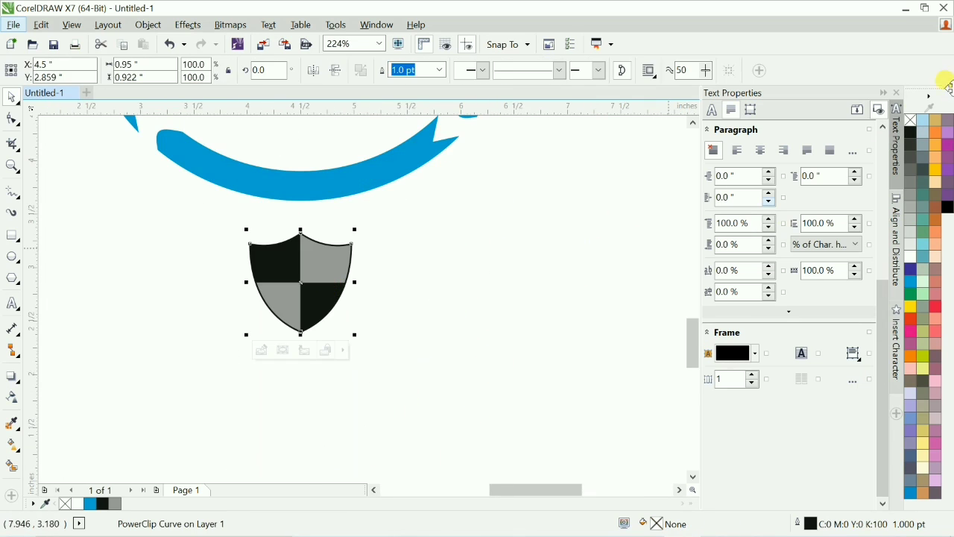
pyautogui.click(600, 313)
# Step: Draw a closed four-node jacket panel with curved edges, about 0.38 by 0.64 inches, outside the ring's right-hand arc
pyautogui.scroll(-1, 600, 313)
pyautogui.scroll(1, 611, 339)
pyautogui.press('F5')
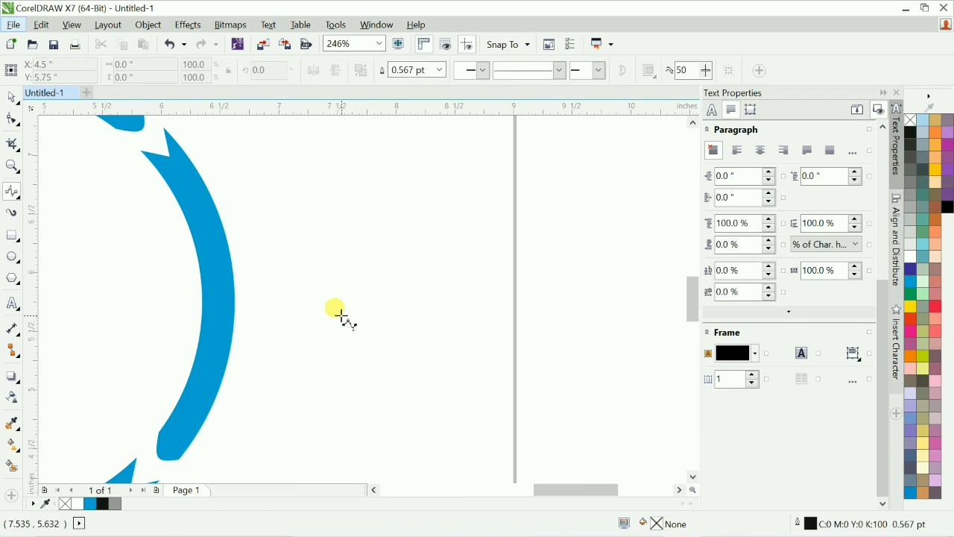
pyautogui.press('p')
pyautogui.click(358, 302)
pyautogui.click(337, 301)
pyautogui.moveTo(348, 240); pyautogui.dragTo(351, 240)
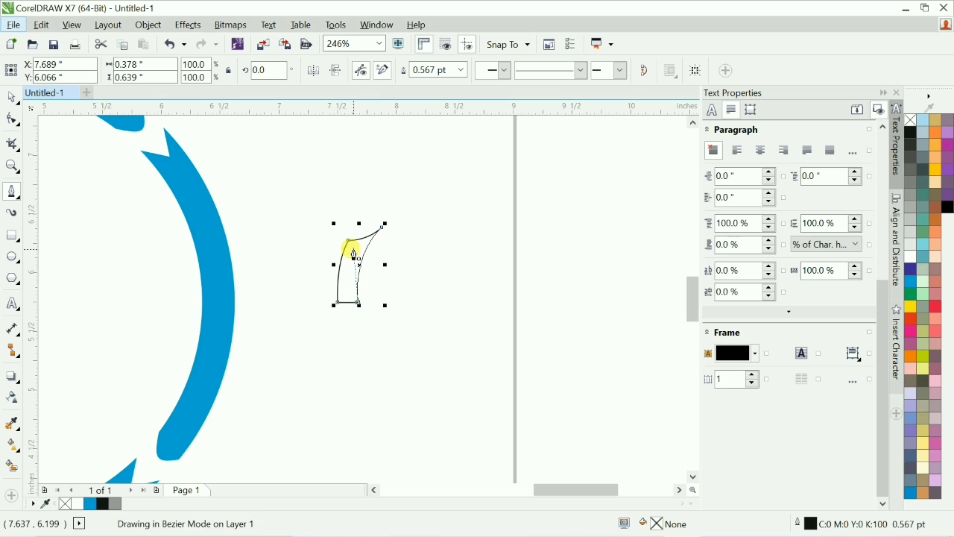
# Step: Reshape the jacket panel by widening its base, pulling the shoulder tip inward and curving the inner edge
pyautogui.press('F10')
pyautogui.moveTo(357, 302); pyautogui.dragTo(370, 302)
pyautogui.moveTo(382, 227); pyautogui.dragTo(370, 233)
pyautogui.moveTo(325, 215); pyautogui.dragTo(397, 257)
pyautogui.hotkey('ctrl', 'z')
pyautogui.rightClick(367, 273)
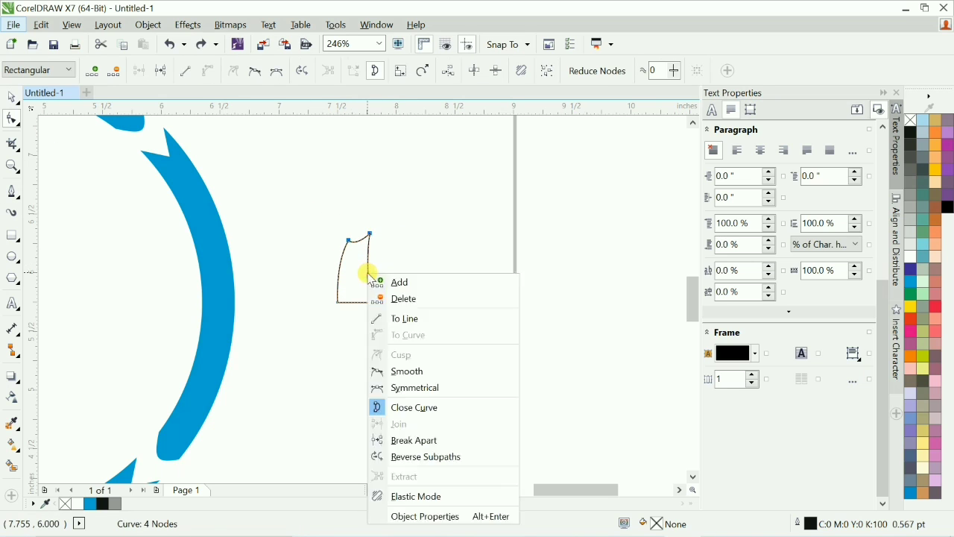
pyautogui.click(365, 255)
# Step: Mirror a copy of the jacket panel horizontally to its right and adjust the copy's lower outer corner
pyautogui.press('space')
pyautogui.moveTo(335, 267); pyautogui.dragTo(384, 266)
pyautogui.rightClick(384, 266)
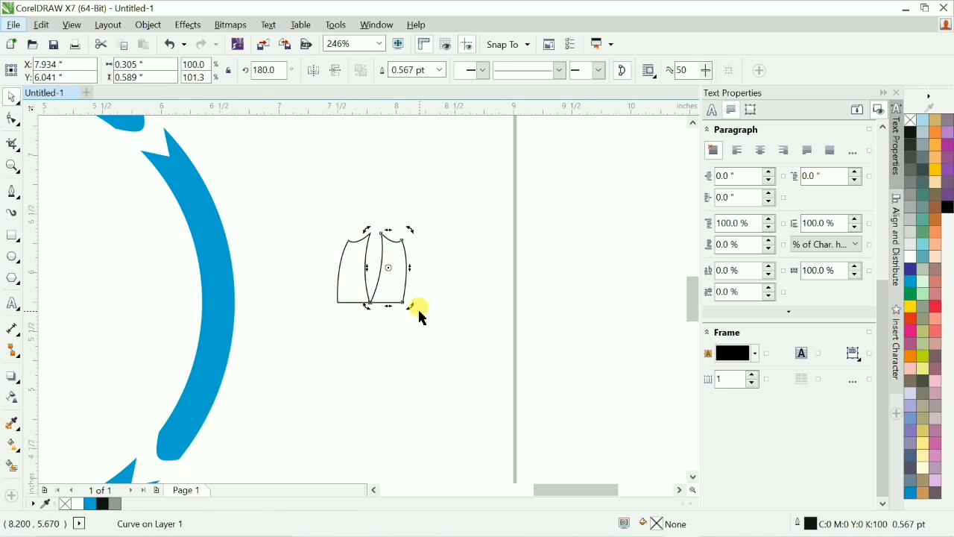
pyautogui.press('F10')
pyautogui.moveTo(402, 302); pyautogui.dragTo(411, 320)
# Step: Delete the original left panel and replace it with a mirrored copy of the right panel
pyautogui.press('space')
pyautogui.click(357, 302)
pyautogui.press('Delete')
pyautogui.moveTo(412, 267); pyautogui.dragTo(350, 266)
# Step: Draw half of a narrow pointed tie about 0.46 inches long between the jacket panels and mirror a copy across the centre
pyautogui.moveTo(296, 222); pyautogui.dragTo(457, 394)
pyautogui.moveTo(200, 193); pyautogui.dragTo(510, 419)
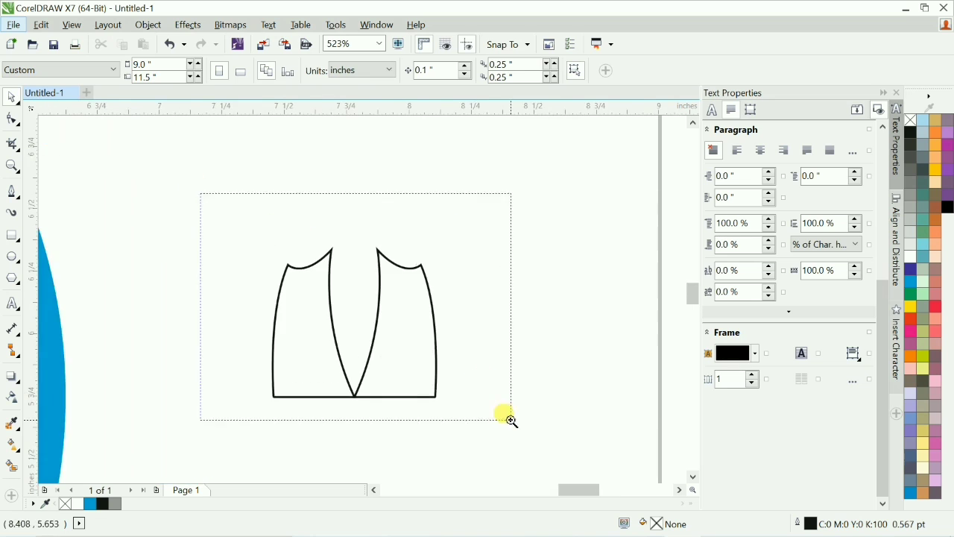
pyautogui.press('F5')
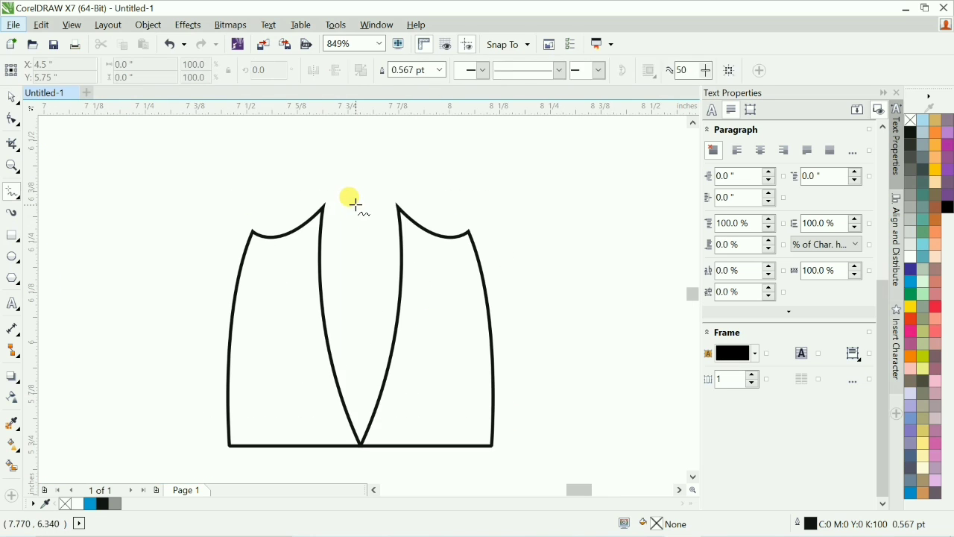
pyautogui.click(358, 198)
pyautogui.click(350, 379)
pyautogui.click(360, 388)
pyautogui.press('space')
pyautogui.moveTo(346, 293); pyautogui.dragTo(367, 290)
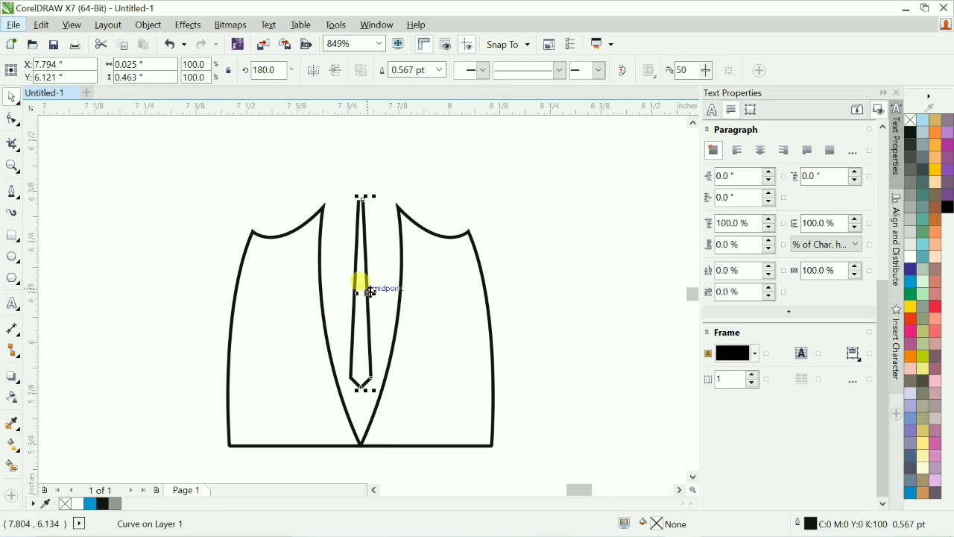
# Step: Merge the two tie halves into one curve and bring its upper nodes together into a point
pyautogui.keyDown('shift'); pyautogui.click(354, 301); pyautogui.keyUp('shift')
pyautogui.click(396, 70)
pyautogui.press('F10')
pyautogui.press('F2')
pyautogui.moveTo(243, 164); pyautogui.dragTo(517, 408)
pyautogui.moveTo(341, 166); pyautogui.dragTo(335, 166)
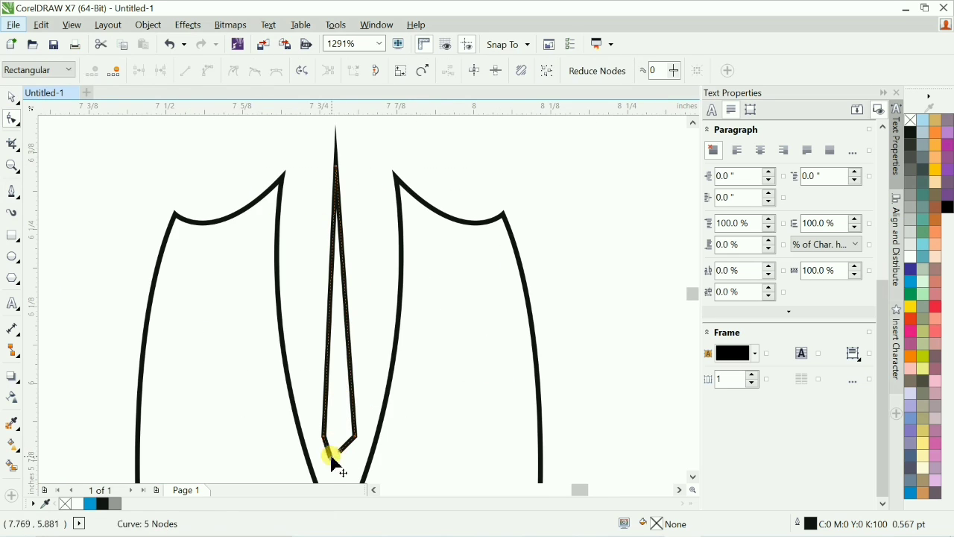
# Step: Give the tie's outline rounded corners and round line caps
pyautogui.press('space')
pyautogui.press('F3')
pyautogui.press('F3')
pyautogui.press('F3')
pyautogui.click(452, 310)
pyautogui.press('F2')
pyautogui.moveTo(310, 270); pyautogui.dragTo(411, 348)
pyautogui.scroll(1, 331, 314)
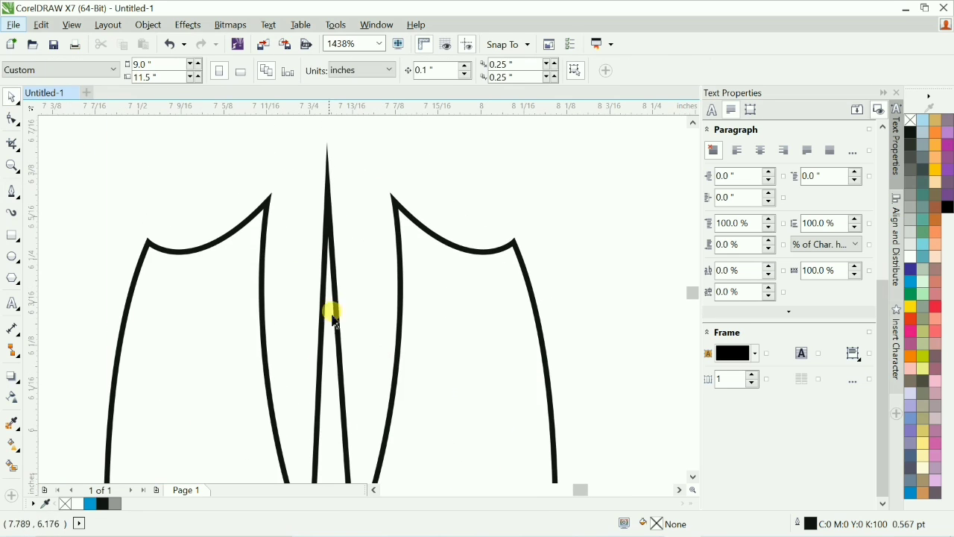
pyautogui.click(338, 258)
pyautogui.press('F12')
pyautogui.click(436, 279)
pyautogui.click(435, 335)
pyautogui.press('Return')
# Step: Draw a small circle centred near the top of the tie as its knot and fill it black
pyautogui.moveTo(407, 196); pyautogui.dragTo(474, 221)
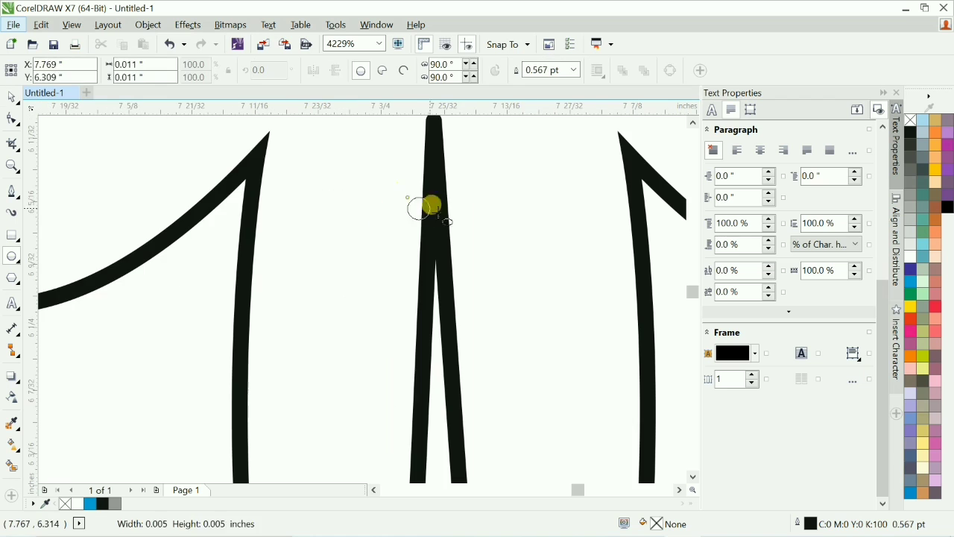
pyautogui.press('space')
pyautogui.scroll(-1, 462, 273)
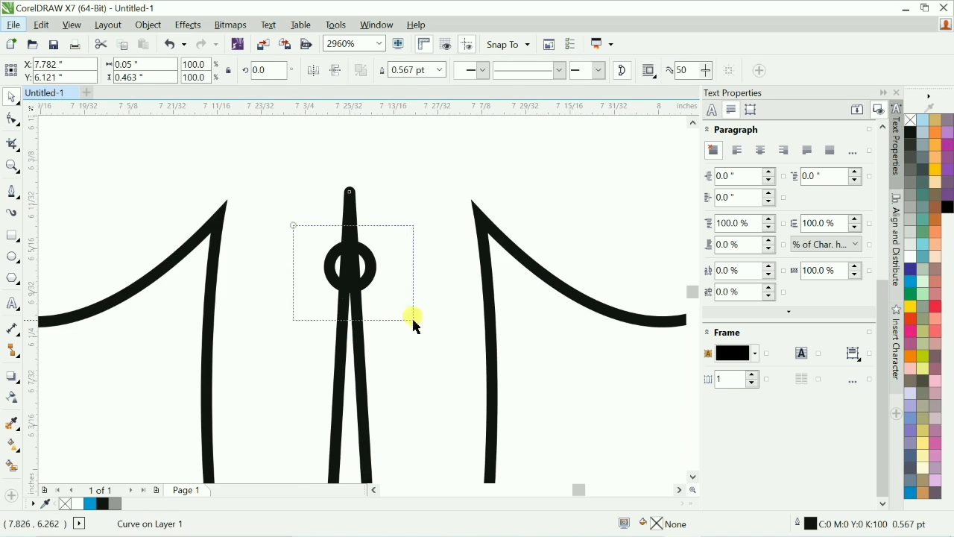
pyautogui.click(908, 133)
pyautogui.scroll(-3, 432, 220)
pyautogui.click(554, 319)
pyautogui.scroll(3, 409, 213)
pyautogui.click(403, 284)
pyautogui.moveTo(409, 303)
pyautogui.mouseDown()
pyautogui.moveTo(410, 290)
pyautogui.moveTo(423, 305)
pyautogui.mouseUp()
pyautogui.moveTo(367, 255); pyautogui.dragTo(450, 313)
pyautogui.moveTo(450, 312); pyautogui.dragTo(451, 312)
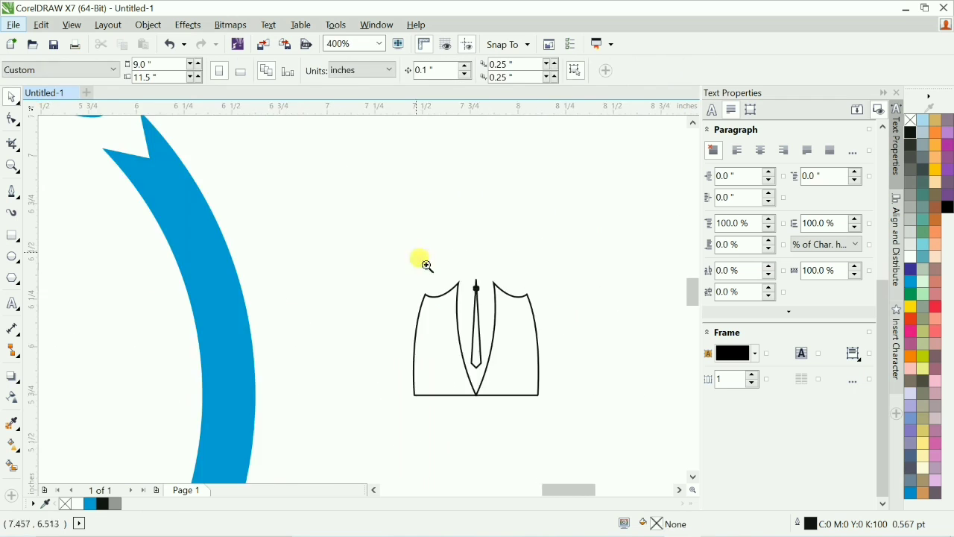
# Step: Fill both jacket panels and the tie between them solid black
pyautogui.moveTo(420, 261); pyautogui.dragTo(545, 398)
pyautogui.scroll(1, 417, 284)
pyautogui.scroll(1, 313, 240)
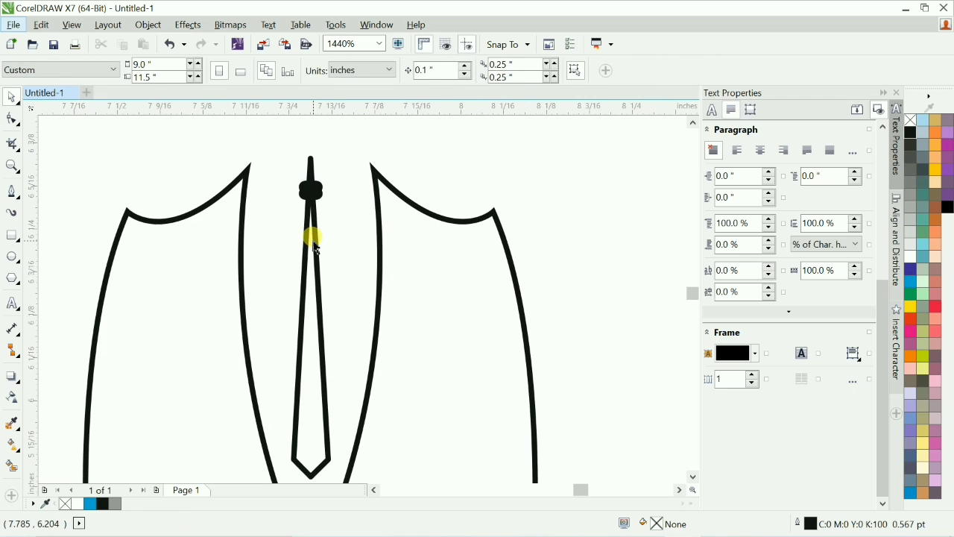
pyautogui.click(410, 235)
pyautogui.keyDown('shift'); pyautogui.click(243, 298); pyautogui.keyUp('shift')
pyautogui.keyDown('shift'); pyautogui.click(304, 319); pyautogui.keyUp('shift')
pyautogui.click(909, 132)
pyautogui.scroll(-1, 419, 207)
pyautogui.click(541, 341)
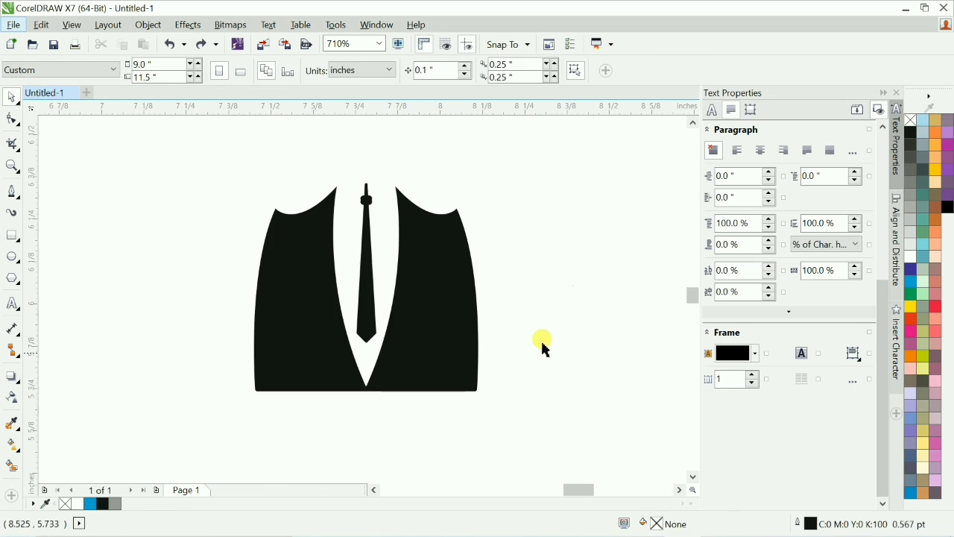
# Step: Draw a head circle about 0.17 inches wide above the tie and place a copy scaled to 44.7% beneath it
pyautogui.click(432, 306)
pyautogui.keyDown('shift'); pyautogui.click(366, 298); pyautogui.keyUp('shift')
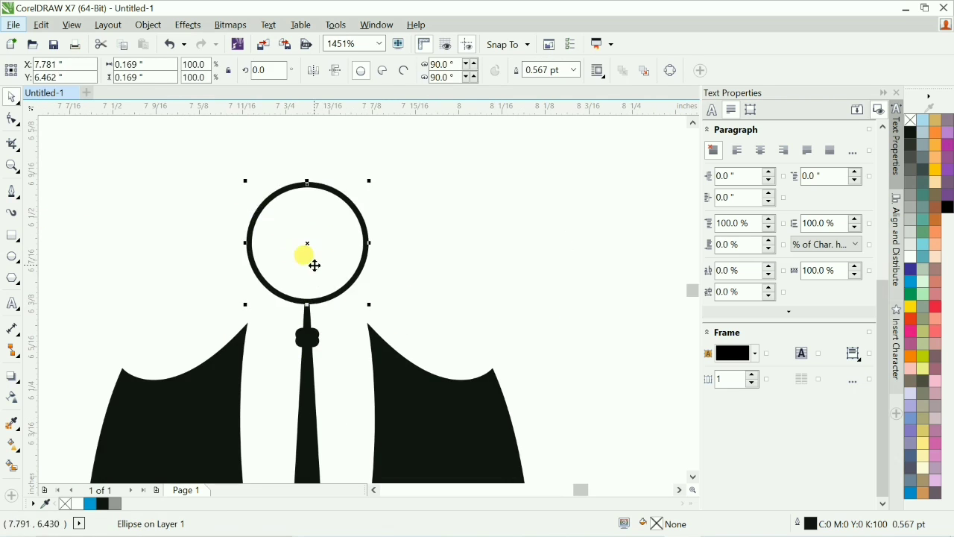
pyautogui.moveTo(315, 265); pyautogui.dragTo(350, 318)
pyautogui.scroll(1, 350, 318)
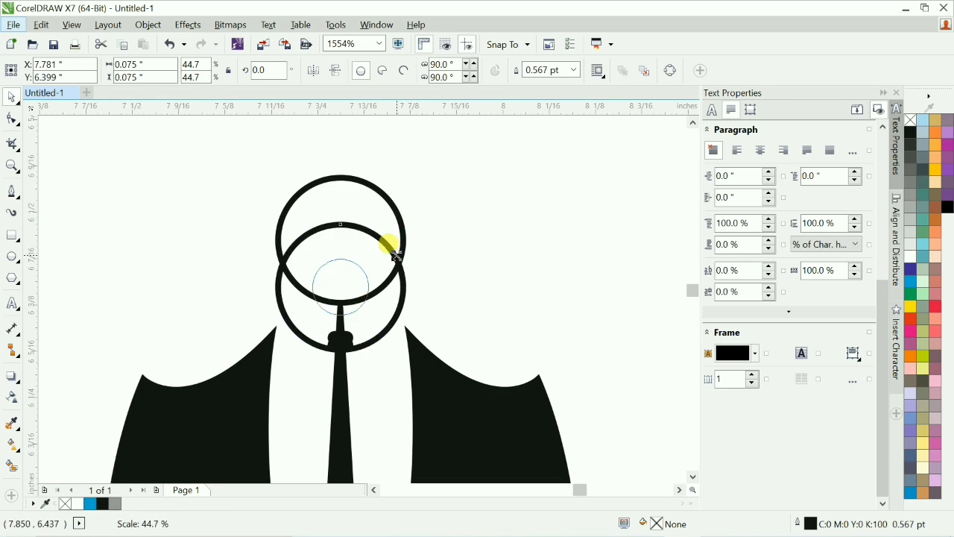
pyautogui.scroll(-2, 353, 255)
pyautogui.scroll(2, 323, 219)
pyautogui.click(391, 336)
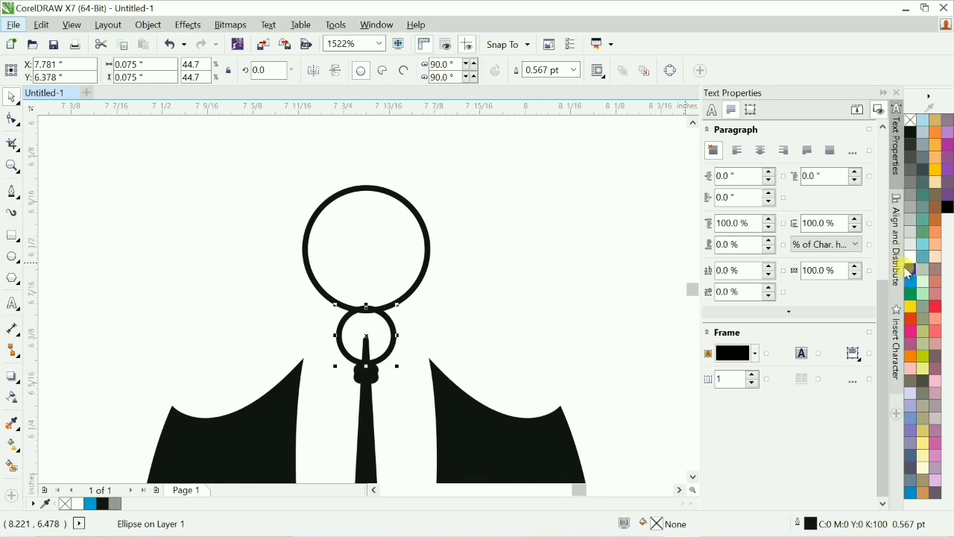
# Step: Fill the small circle white and the large head circle black
pyautogui.click(909, 256)
pyautogui.click(424, 249)
pyautogui.click(909, 131)
pyautogui.scroll(-1, 378, 222)
pyautogui.press('Escape')
# Step: Delete the small circle between the head and the tie
pyautogui.click(385, 291)
pyautogui.moveTo(392, 300); pyautogui.dragTo(385, 300)
pyautogui.scroll(-1, 387, 311)
pyautogui.press('F2')
pyautogui.moveTo(243, 219); pyautogui.dragTo(493, 361)
pyautogui.press('Delete')
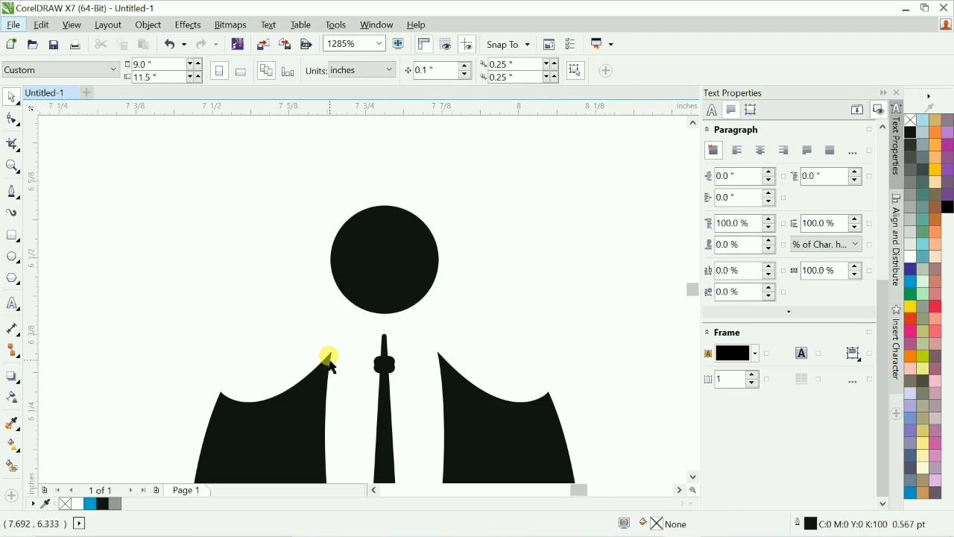
# Step: Draw a two-peaked collar line between the jacket panels' inner corners, add a horizontal guide line across the peaks and centre both horizontally
pyautogui.press('space')
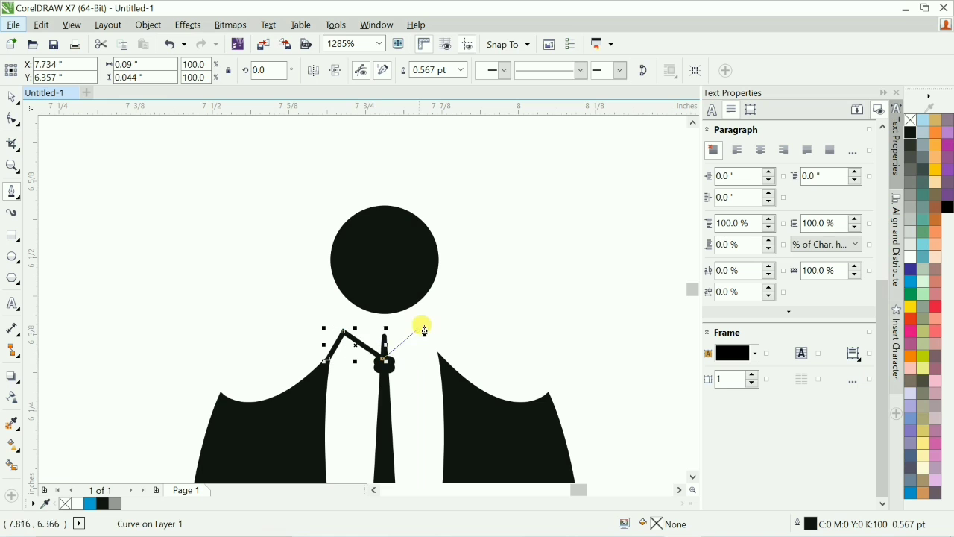
pyautogui.click(346, 333)
pyautogui.click(474, 333)
pyautogui.press('space')
pyautogui.keyDown('shift'); pyautogui.click(398, 343); pyautogui.keyUp('shift')
pyautogui.press('c')
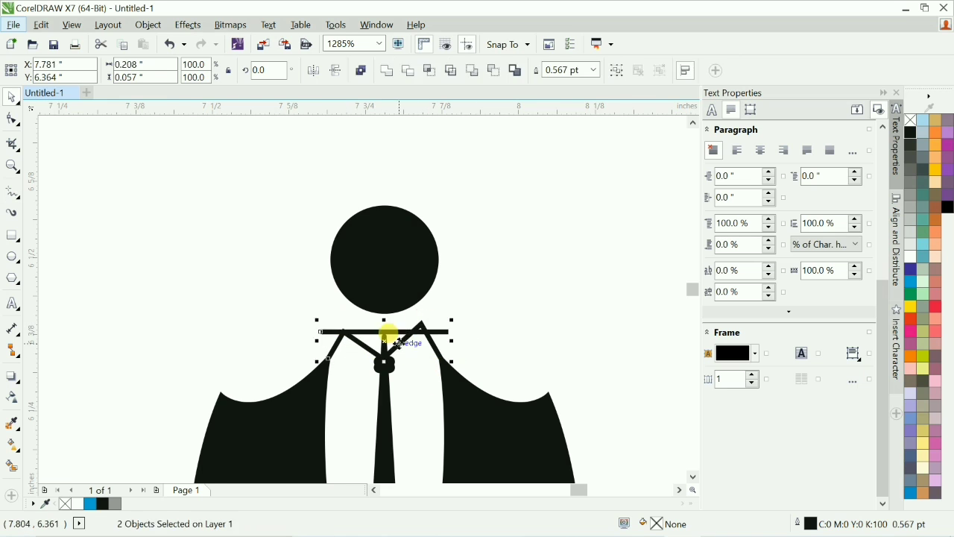
# Step: Move both collar peaks to where a guide rectangle about 0.13 inches wide meets the horizontal line, and delete the guides
pyautogui.press('F2')
pyautogui.moveTo(294, 270); pyautogui.dragTo(475, 402)
pyautogui.moveTo(246, 217); pyautogui.dragTo(462, 397)
pyautogui.hotkey('shift', 'F9')
pyautogui.press('F10')
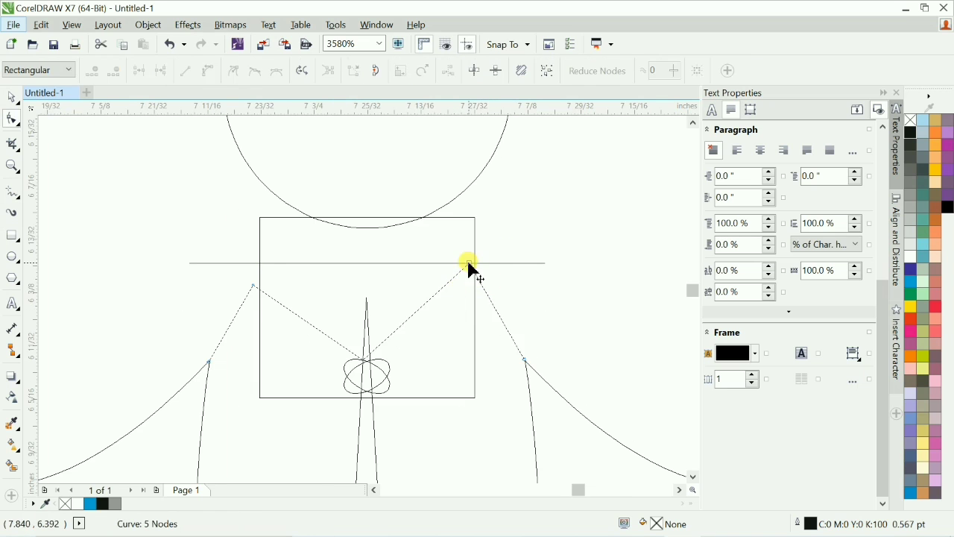
pyautogui.hotkey('ctrl', 'z')
pyautogui.hotkey('shift', 'F9')
pyautogui.scroll(-2, 362, 261)
pyautogui.press('Delete')
# Step: Place a rectangle about 0.13 inches wide from behind the head down over the collar's V as the neck
pyautogui.press('F2')
pyautogui.moveTo(166, 200); pyautogui.dragTo(655, 471)
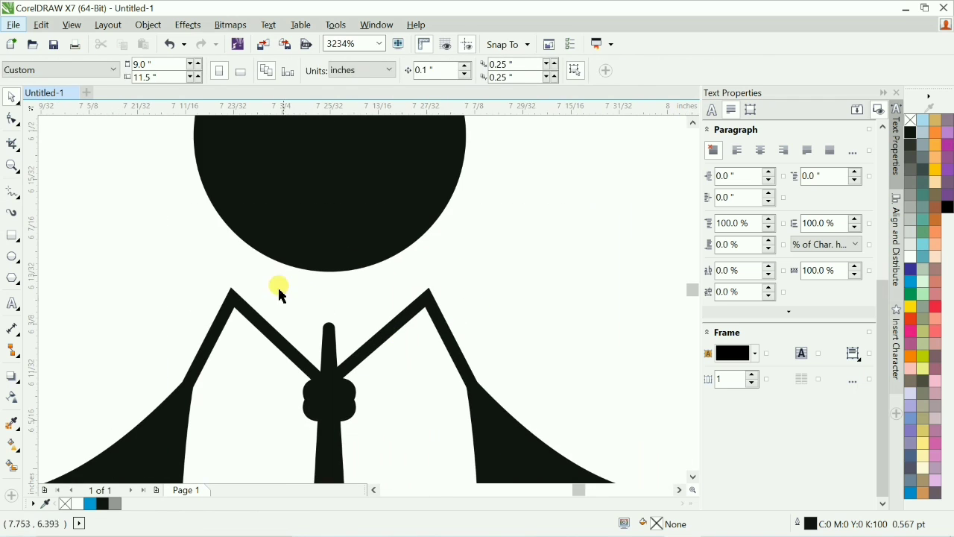
pyautogui.hotkey('ctrl', 'z')
pyautogui.hotkey('ctrl', 'shift', 'z')
pyautogui.hotkey('ctrl', 'shift', 'z')
pyautogui.keyDown('shift'); pyautogui.click(422, 376); pyautogui.keyUp('shift')
pyautogui.press('t')
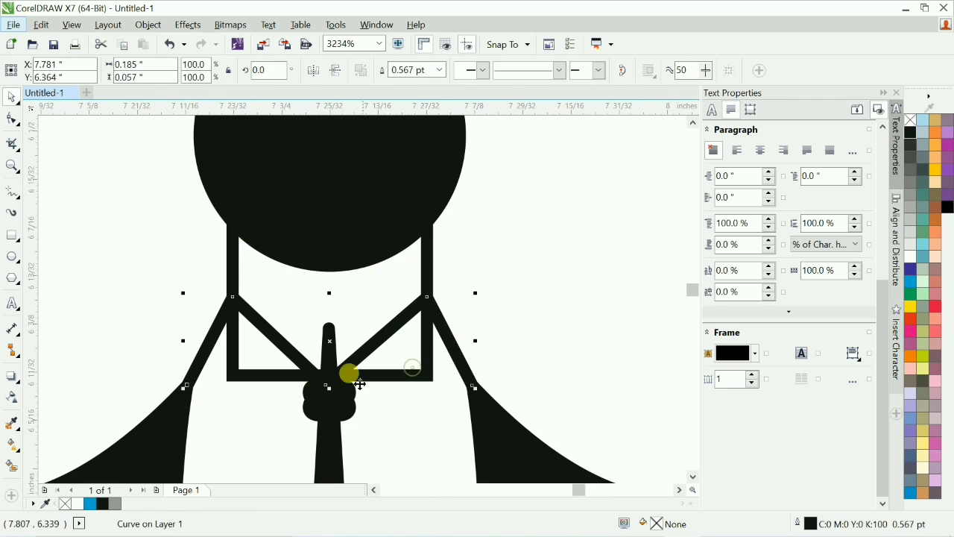
# Step: Cut the neck rectangle along the collar's V line and delete the part below it
pyautogui.hotkey('ctrl', 'z')
pyautogui.click(365, 75)
pyautogui.click(428, 395)
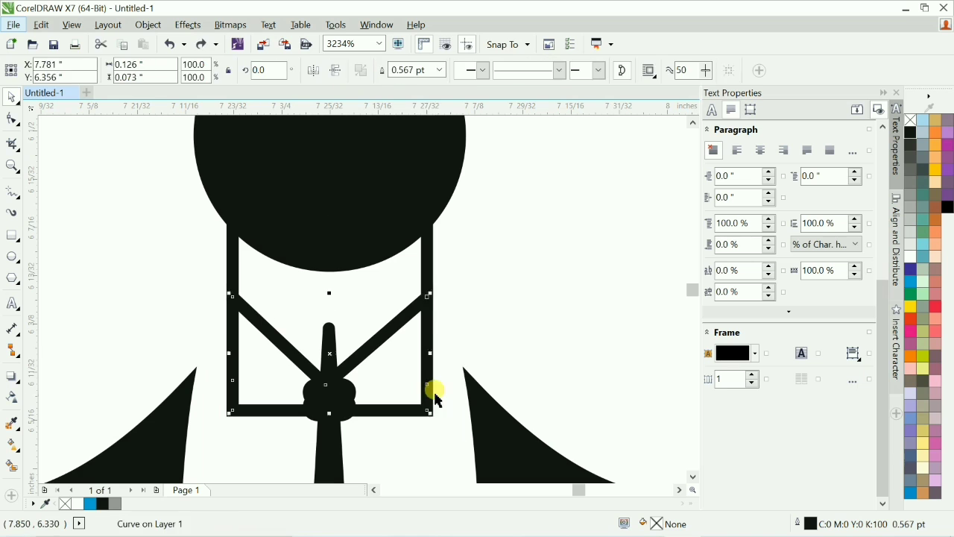
pyautogui.press('Delete')
# Step: Fill the neck shape black and remove its outline
pyautogui.scroll(-2, 424, 358)
pyautogui.click(424, 334)
pyautogui.click(910, 132)
pyautogui.rightClick(910, 120)
pyautogui.click(566, 283)
# Step: Give the head circle a white outline 1.0 pt wide
pyautogui.click(370, 305)
pyautogui.scroll(2, 417, 326)
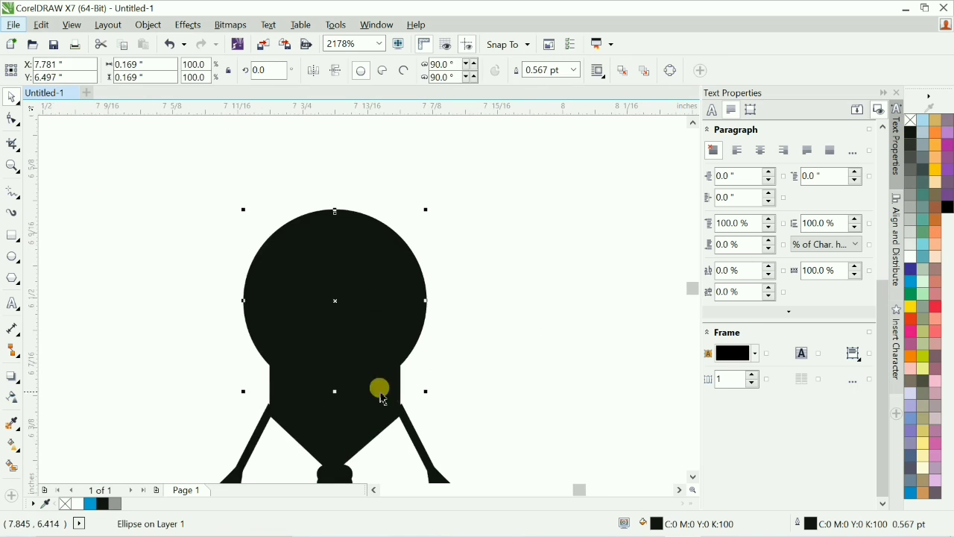
pyautogui.rightClick(910, 255)
pyautogui.press('F12')
pyautogui.press('Escape')
pyautogui.press('Escape')
# Step: Enlarge the head circle proportionally to about 0.21 inches wide
pyautogui.press('F3')
pyautogui.press('F3')
pyautogui.press('F2')
pyautogui.moveTo(447, 260); pyautogui.dragTo(675, 381)
pyautogui.click(471, 291)
pyautogui.keyDown('shift'); pyautogui.moveTo(495, 258); pyautogui.dragTo(501, 249); pyautogui.keyUp('shift')
pyautogui.press('Up')
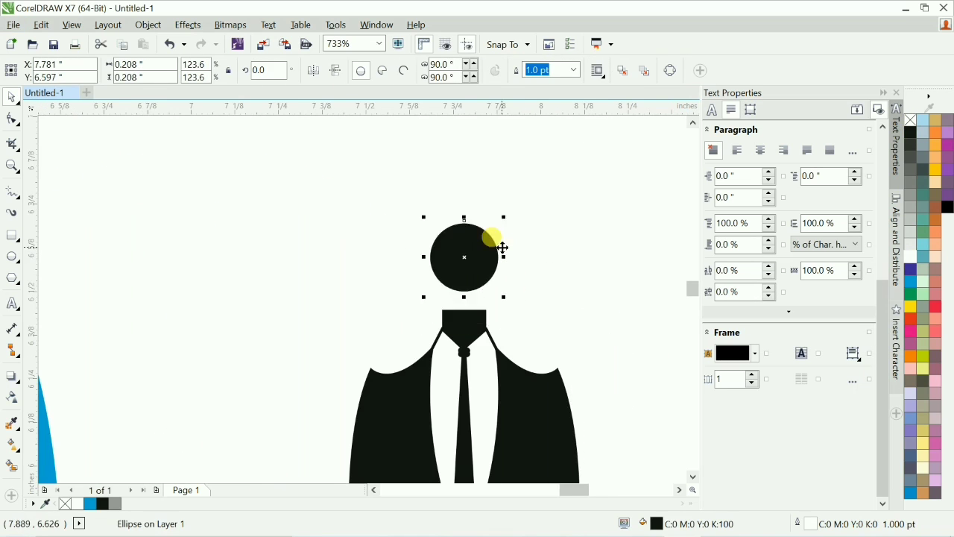
# Step: Move the head straight down so its white outline cuts into the upper edge of the neck
pyautogui.scroll(2, 577, 268)
pyautogui.moveTo(375, 228); pyautogui.dragTo(375, 285)
pyautogui.scroll(-5, 481, 318)
pyautogui.click(526, 325)
pyautogui.scroll(6, 471, 329)
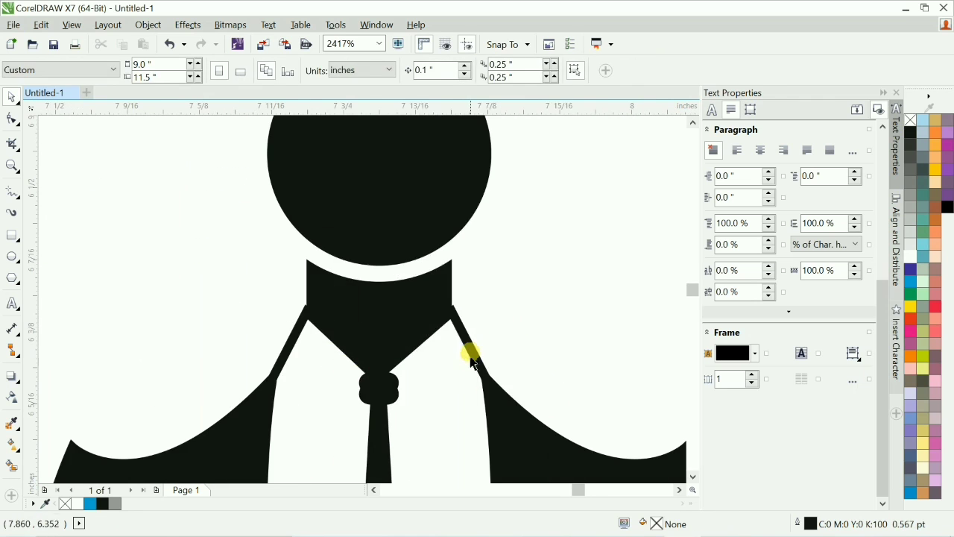
# Step: Merge the collar strips and the neck into one black shape without outline and curve the outer corners where they meet
pyautogui.click(470, 355)
pyautogui.press('F12')
pyautogui.press('Escape')
pyautogui.press('Escape')
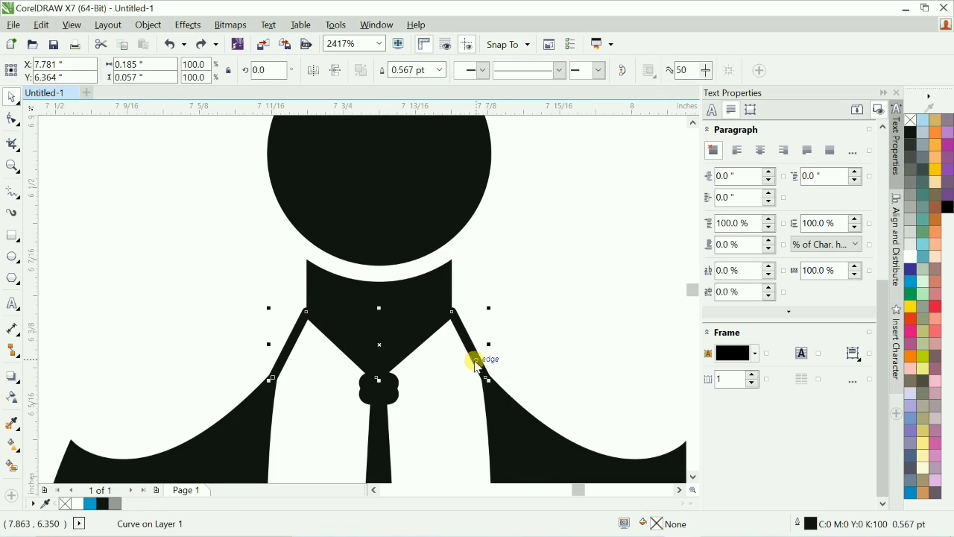
pyautogui.press('F10')
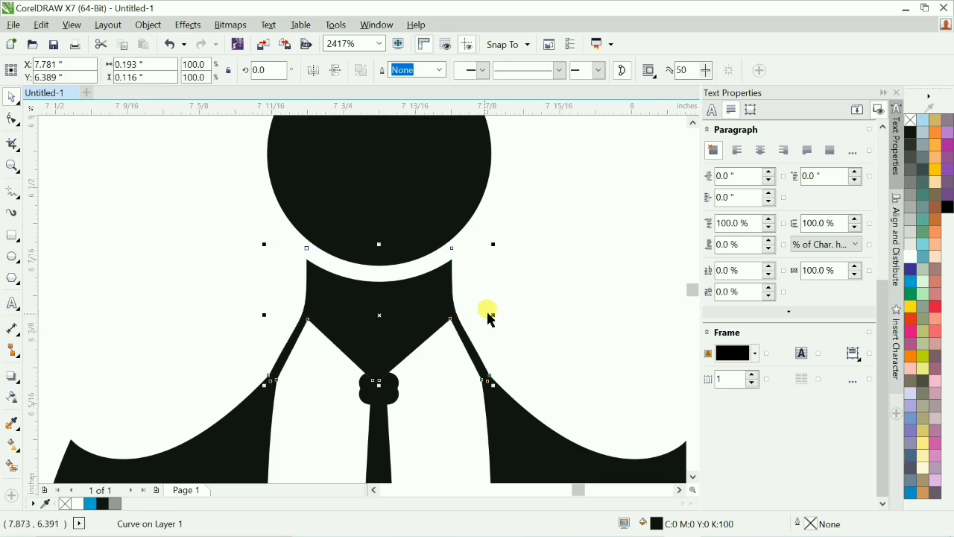
pyautogui.click(488, 313)
pyautogui.scroll(-2, 487, 313)
pyautogui.scroll(2, 477, 356)
# Step: Group the businessman figure, enlarge it to about 0.66 by 1.15 inches and position it outside the ring's right-hand arrow
pyautogui.press('space')
pyautogui.scroll(-2, 317, 347)
pyautogui.press('F2')
pyautogui.moveTo(256, 245); pyautogui.dragTo(405, 330)
pyautogui.press('F2')
pyautogui.moveTo(264, 260); pyautogui.dragTo(518, 402)
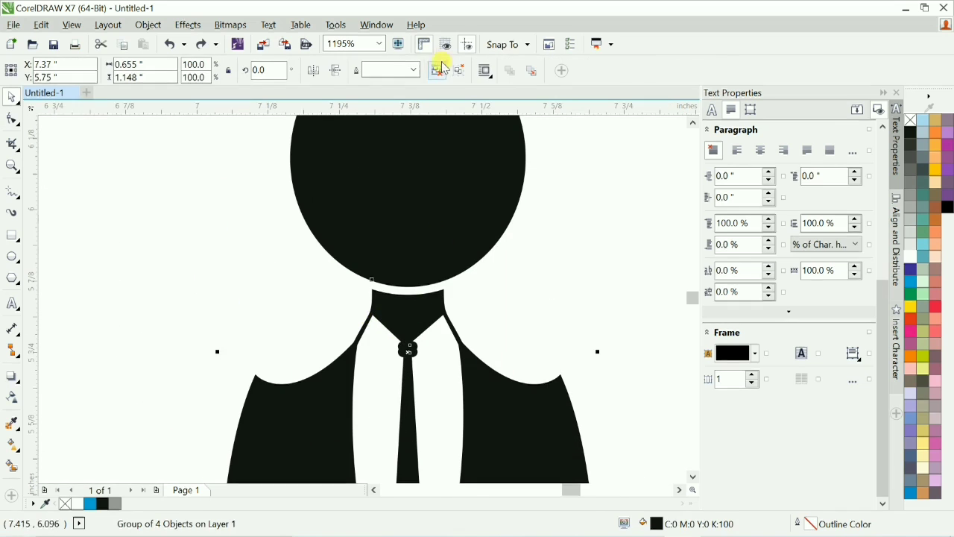
# Step: Ungroup the businessman, join the jacket with the collar shape and remove the corner nodes at the shoulder joins
pyautogui.click(440, 68)
pyautogui.click(468, 308)
pyautogui.press('F10')
pyautogui.moveTo(342, 331); pyautogui.dragTo(360, 349)
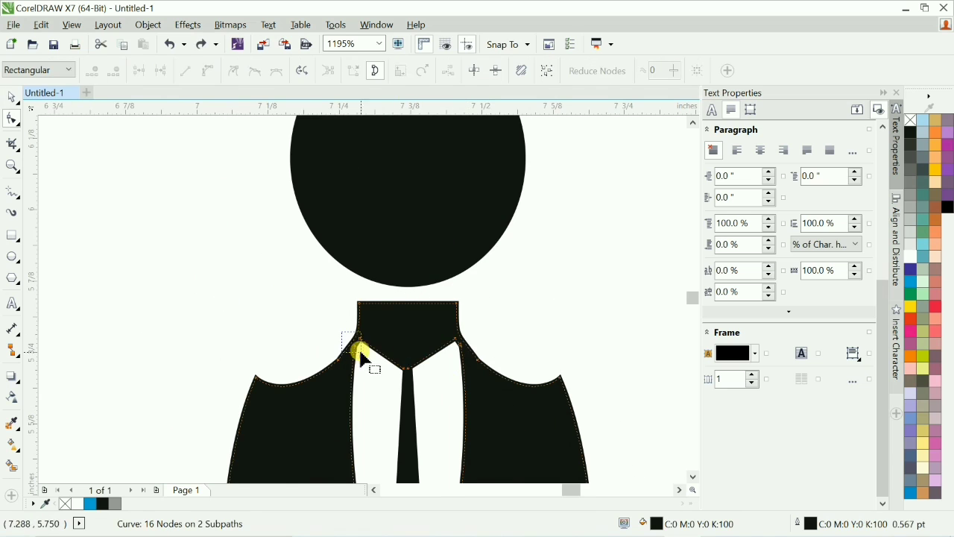
pyautogui.doubleClick(480, 362)
pyautogui.click(527, 297)
pyautogui.press('F3')
pyautogui.click(398, 316)
pyautogui.press('F2')
pyautogui.moveTo(368, 243); pyautogui.dragTo(501, 388)
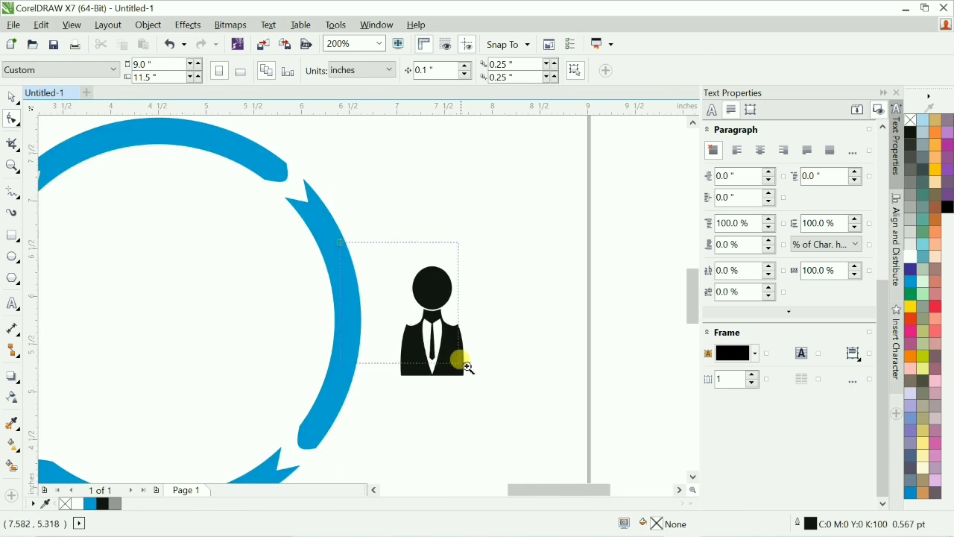
pyautogui.press('space')
pyautogui.press('F4')
pyautogui.scroll(4, 405, 366)
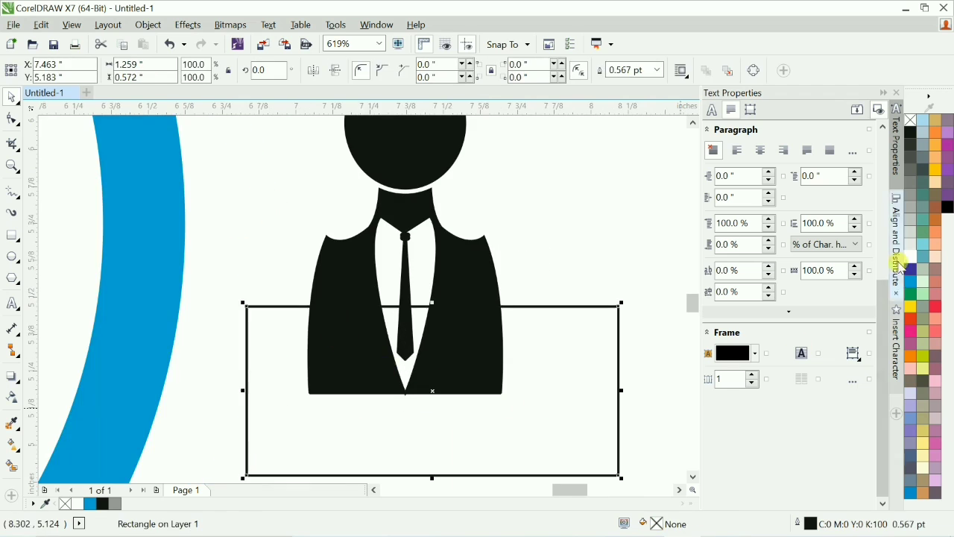
pyautogui.scroll(-8, 472, 277)
pyautogui.click(468, 370)
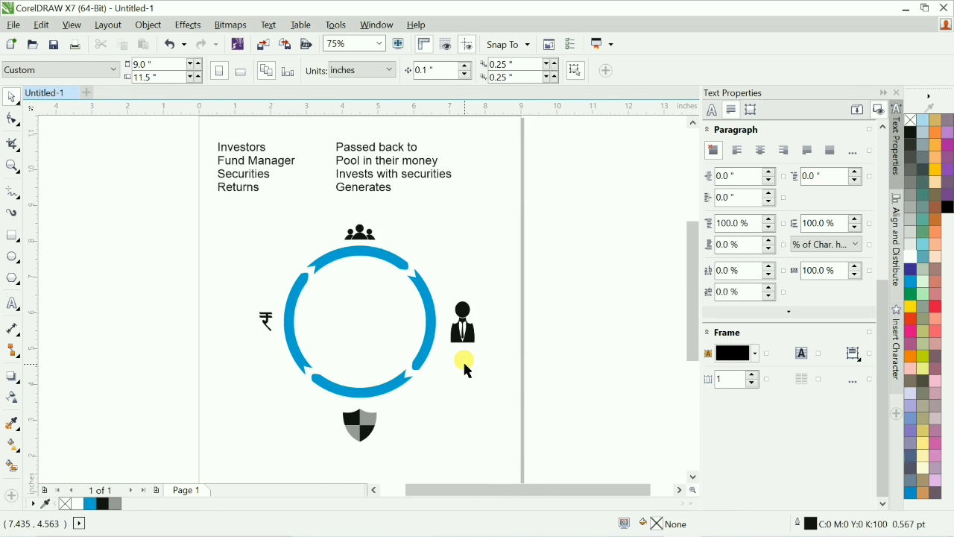
# Step: Try to flatten the businessman's head to about 0.42 inches tall
pyautogui.scroll(-1, 464, 363)
pyautogui.press('F2')
pyautogui.moveTo(353, 276); pyautogui.dragTo(507, 395)
pyautogui.press('F2')
pyautogui.moveTo(380, 257); pyautogui.dragTo(520, 343)
pyautogui.click(327, 242)
pyautogui.moveTo(319, 198); pyautogui.dragTo(321, 211)
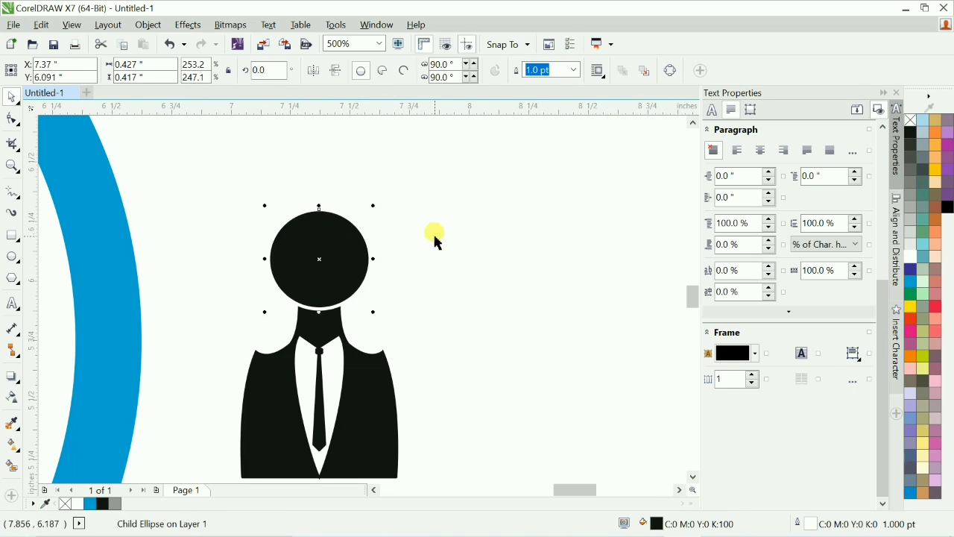
pyautogui.scroll(-5, 440, 265)
pyautogui.hotkey('ctrl', 'z')
# Step: Enlarge the people icon to about 1.27 inches wide and move it up to sit just above the ring
pyautogui.scroll(-1, 481, 380)
pyautogui.click(347, 356)
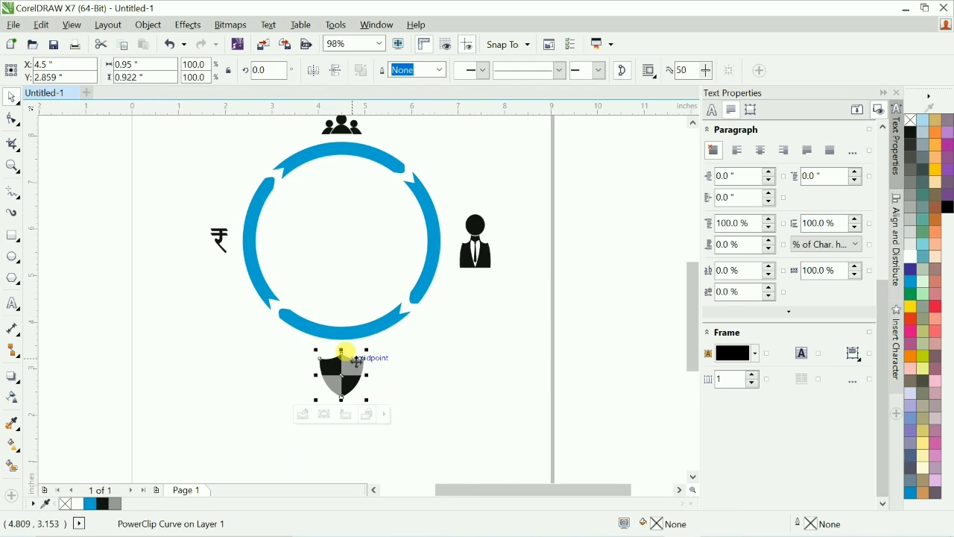
pyautogui.scroll(-1, 590, 365)
pyautogui.click(390, 283)
pyautogui.scroll(2, 242, 161)
pyautogui.click(313, 227)
pyautogui.moveTo(402, 178); pyautogui.dragTo(436, 153)
pyautogui.keyDown('shift'); pyautogui.click(417, 320); pyautogui.keyUp('shift')
pyautogui.scroll(-2, 387, 272)
pyautogui.moveTo(384, 264); pyautogui.dragTo(383, 257)
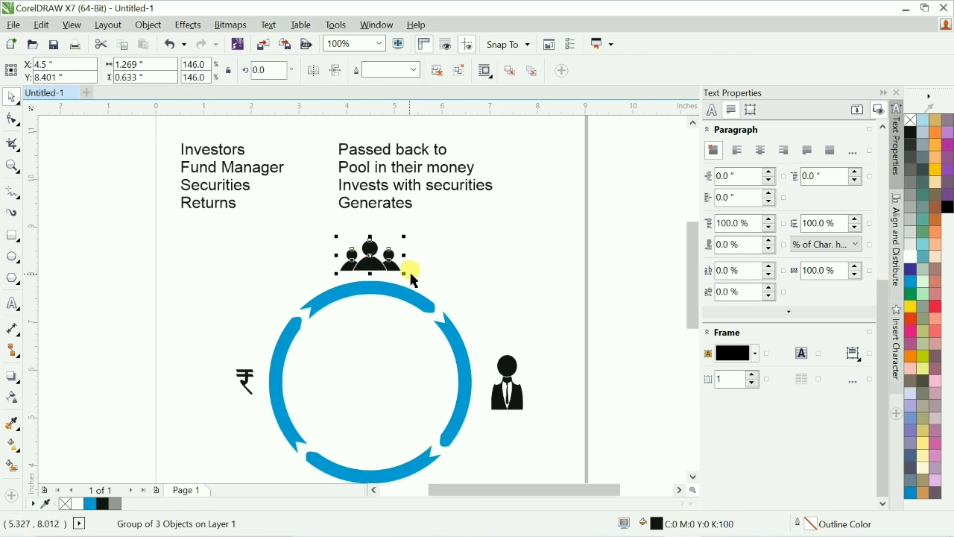
# Step: Move the four-line text list beginning with Investors off the page, level with the ring on the rupee symbol's side
pyautogui.scroll(-1, 338, 320)
pyautogui.moveTo(257, 199); pyautogui.dragTo(151, 377)
pyautogui.scroll(-1, 289, 305)
pyautogui.scroll(1, 208, 350)
# Step: Set the font of the Investors text list to Bahnschrift in bold
pyautogui.click(428, 70)
pyautogui.click(417, 184)
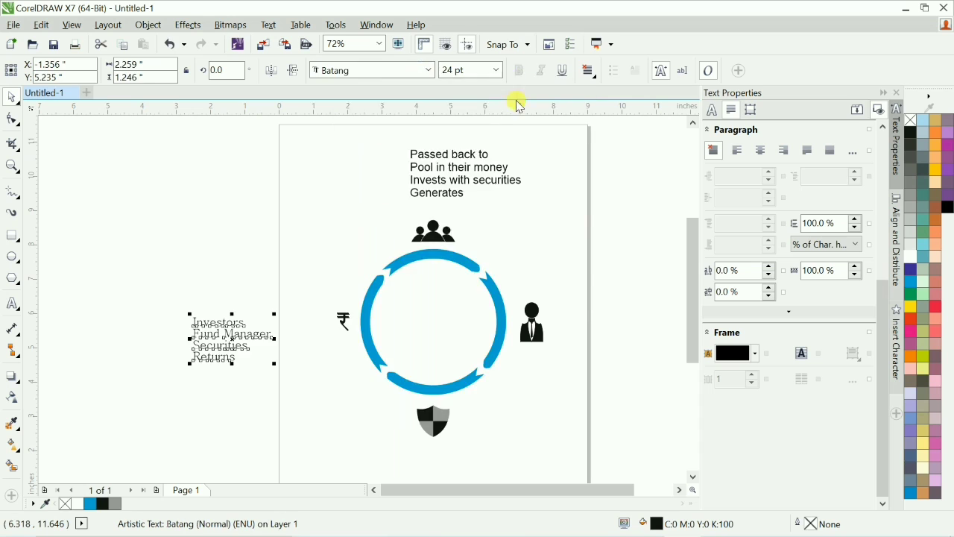
pyautogui.click(427, 70)
pyautogui.moveTo(456, 170)
pyautogui.click(532, 206)
pyautogui.press('F2')
pyautogui.moveTo(109, 231); pyautogui.dragTo(665, 453)
pyautogui.click(192, 277)
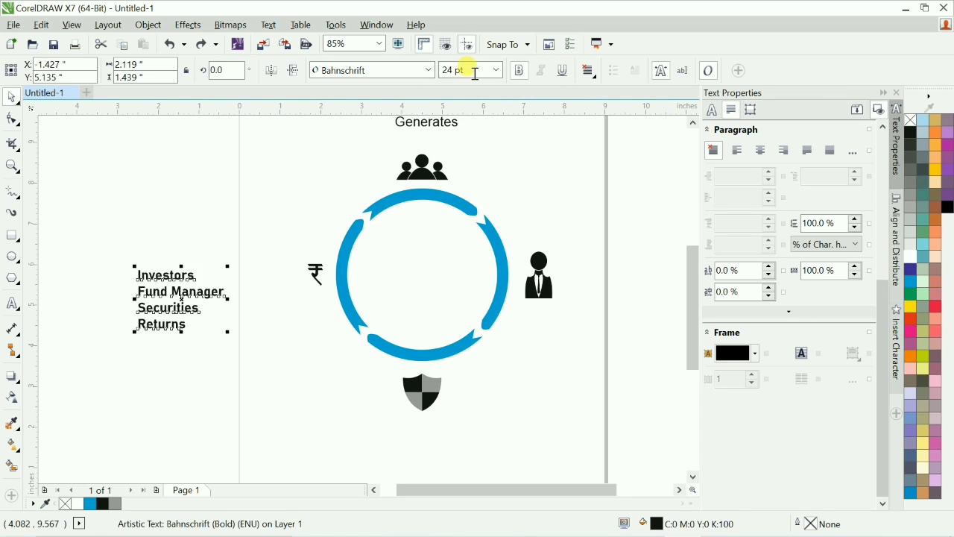
# Step: Set the Investors text list to 18 pt and change its case to uppercase
pyautogui.click(496, 70)
pyautogui.click(456, 190)
pyautogui.click(249, 298)
pyautogui.scroll(1, 205, 328)
pyautogui.click(149, 212)
pyautogui.hotkey('shift', 'F3')
pyautogui.press('Return')
pyautogui.scroll(-1, 145, 239)
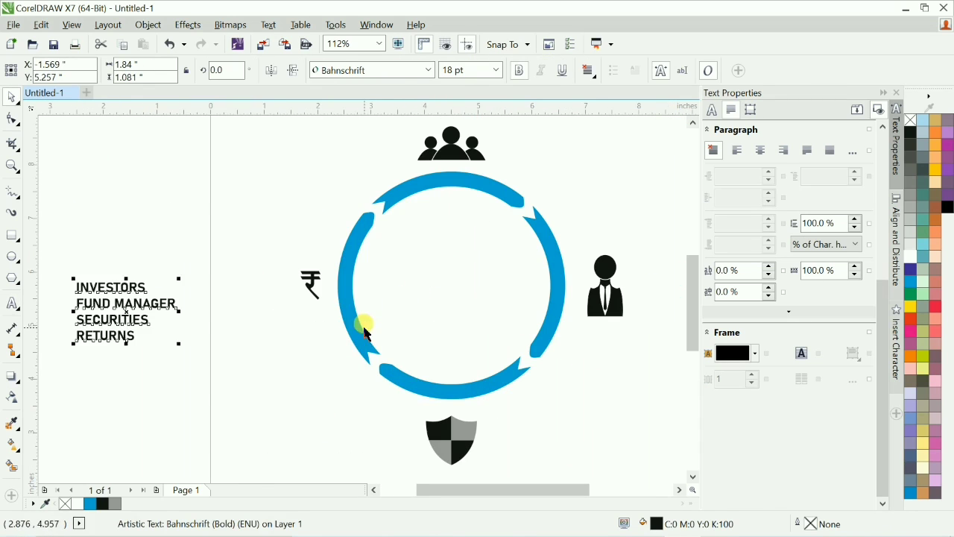
# Step: Break the list into separate lines and place INVESTORS, FUND MANAGER and SECURITIES beneath the people, businessman and shield icons
pyautogui.hotkey('ctrl', 'k')
pyautogui.click(246, 305)
pyautogui.moveTo(130, 287); pyautogui.dragTo(473, 168)
pyautogui.moveTo(432, 501); pyautogui.dragTo(444, 465)
# Step: Place the RETURNS label beneath the rupee symbol and centre the two on each other
pyautogui.moveTo(105, 335); pyautogui.dragTo(298, 306)
pyautogui.scroll(-1, 208, 304)
pyautogui.moveTo(117, 281); pyautogui.dragTo(196, 340)
pyautogui.press('c')
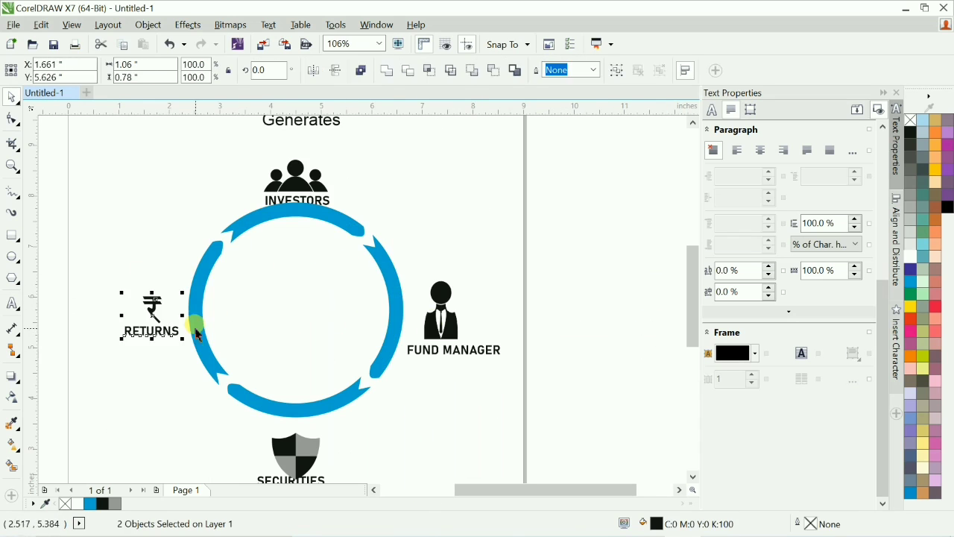
# Step: Centre the people icon and INVESTORS label horizontally, raise them clear of the ring, and lower the SECURITIES label beneath the shield
pyautogui.moveTo(254, 149); pyautogui.dragTo(366, 219)
pyautogui.press('c')
pyautogui.moveTo(309, 427); pyautogui.dragTo(310, 438)
pyautogui.scroll(2, 322, 160)
pyautogui.moveTo(372, 213); pyautogui.dragTo(253, 137)
pyautogui.press('Up')
pyautogui.press('Up')
# Step: Align the RETURNS and FUND MANAGER groups along their bottom edges and centre the ring and SECURITIES group on one vertical axis
pyautogui.moveTo(108, 208); pyautogui.dragTo(529, 341)
pyautogui.press('b')
pyautogui.scroll(-1, 544, 328)
pyautogui.moveTo(302, 195); pyautogui.dragTo(406, 482)
pyautogui.press('c')
pyautogui.press('F4')
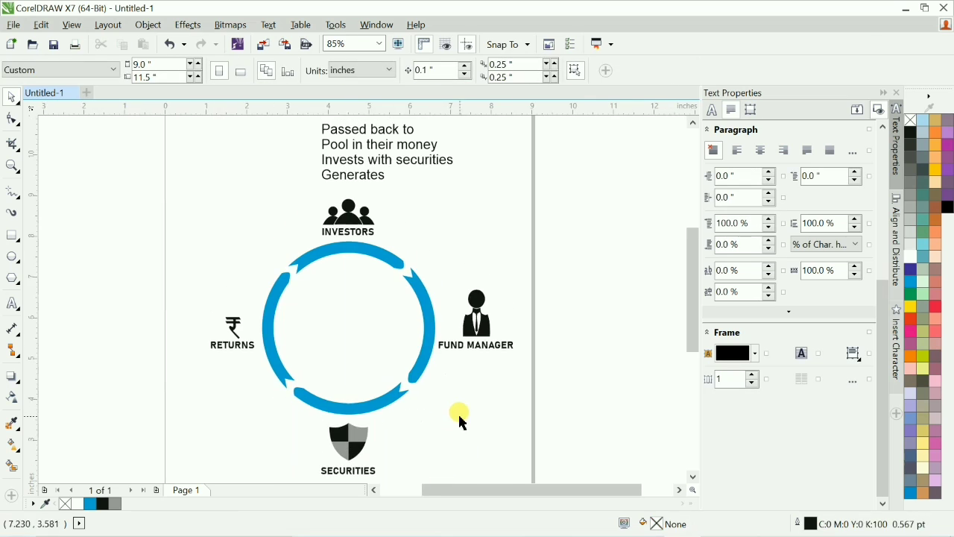
# Step: Set the font of the four-line phrase list above the diagram to Bahnschrift Light
pyautogui.scroll(-2, 392, 326)
pyautogui.press('F2')
pyautogui.moveTo(253, 209); pyautogui.dragTo(549, 375)
pyautogui.click(298, 200)
pyautogui.click(428, 70)
pyautogui.click(546, 95)
pyautogui.click(406, 313)
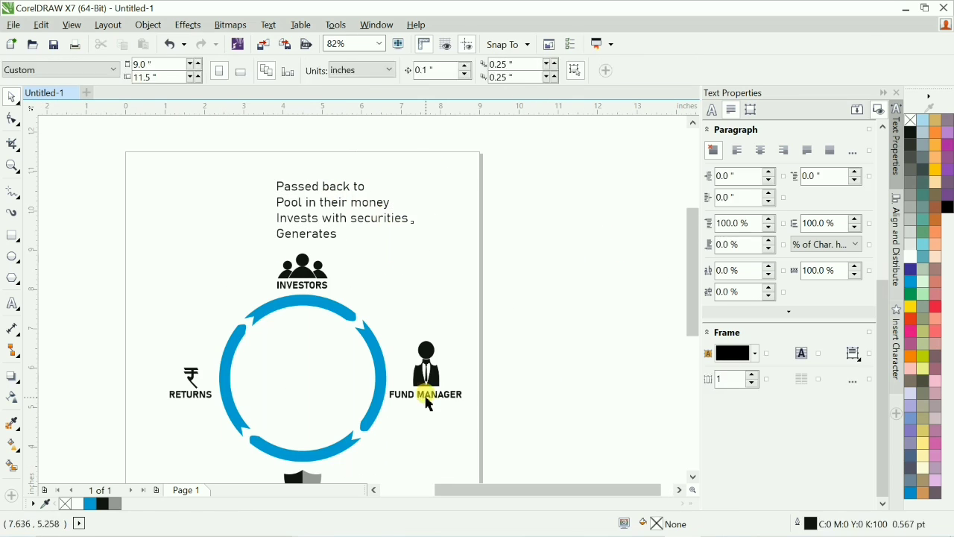
# Step: Break the FUND MANAGER label onto two lines and nudge it with the businessman icon closer to the ring
pyautogui.doubleClick(419, 395)
pyautogui.press('Return')
pyautogui.hotkey('ctrl', 'space')
pyautogui.moveTo(384, 326); pyautogui.dragTo(517, 458)
pyautogui.press('Left')
pyautogui.press('Left')
pyautogui.scroll(1, 518, 462)
pyautogui.press('Left')
pyautogui.click(583, 402)
pyautogui.scroll(1, 323, 213)
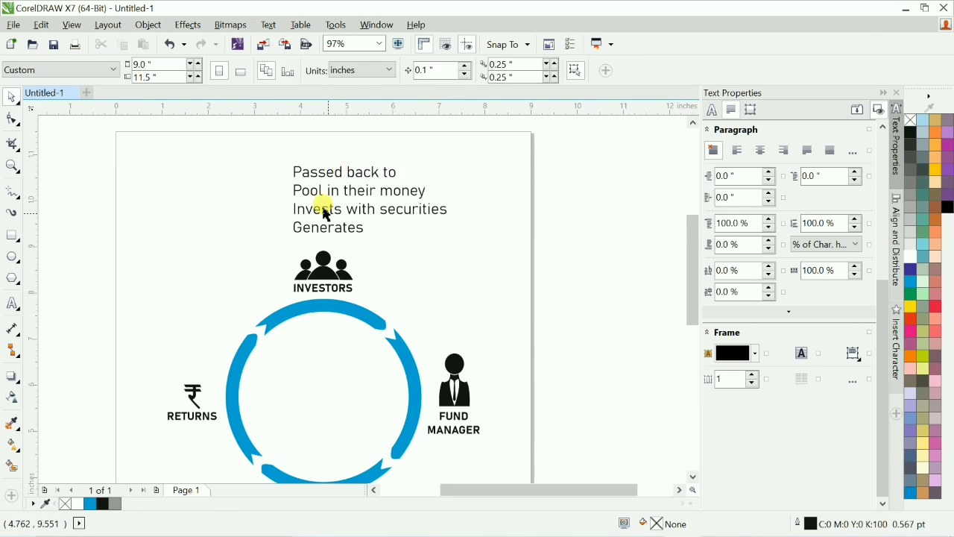
# Step: Place Passed back to, Pool in their money, Invests with securities and Generates at the ring's four gaps, splitting the first three onto two lines
pyautogui.moveTo(324, 171); pyautogui.dragTo(190, 307)
pyautogui.press('F8')
pyautogui.moveTo(366, 187); pyautogui.dragTo(468, 302)
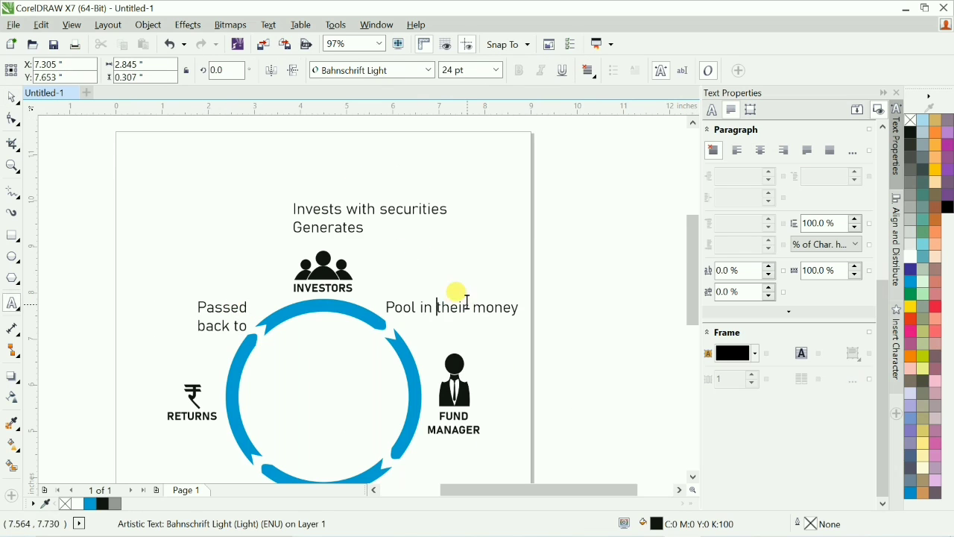
pyautogui.scroll(-2, 440, 432)
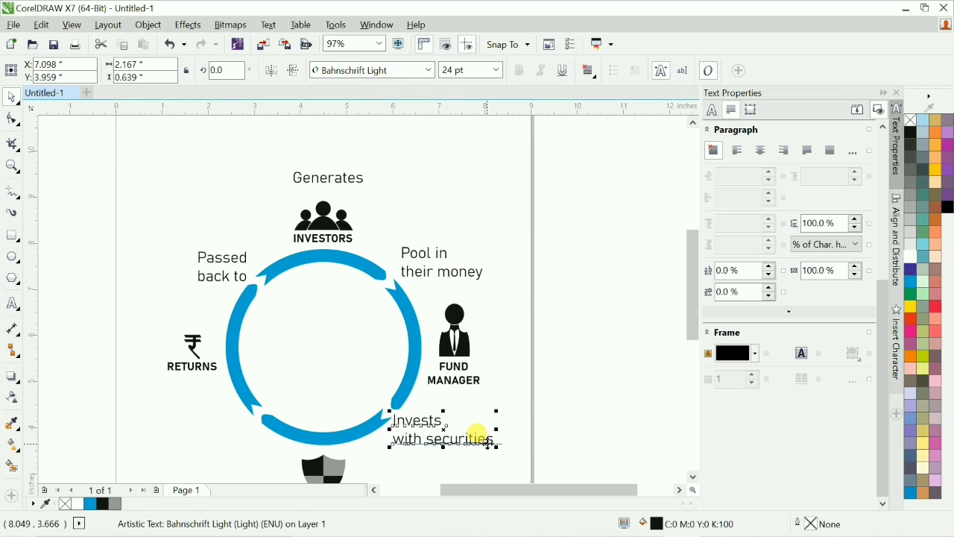
pyautogui.scroll(-1, 487, 443)
pyautogui.moveTo(340, 147); pyautogui.dragTo(234, 392)
pyautogui.click(507, 251)
pyautogui.scroll(-2, 508, 251)
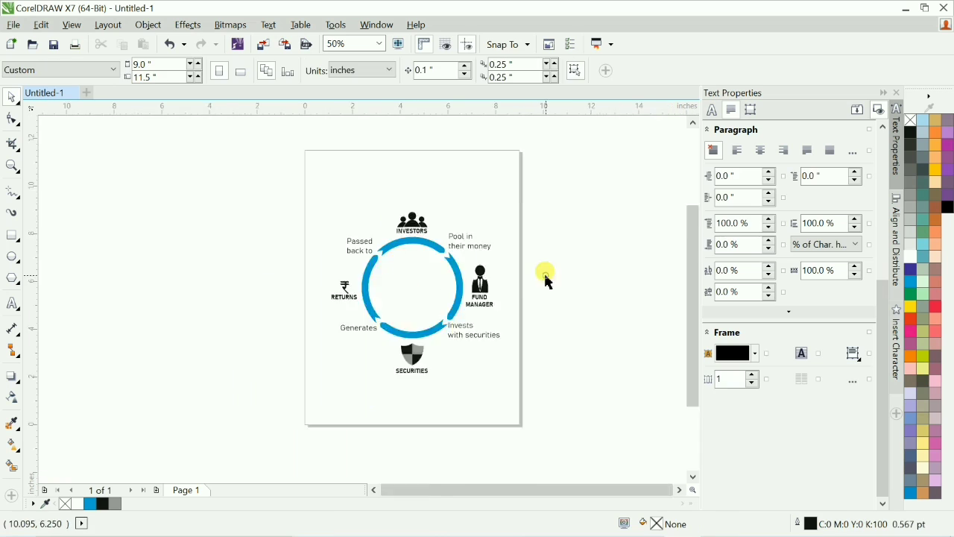
# Step: Copy the FUND MANAGER label into the ring's centre and change its wording to PLAN OF POLICY
pyautogui.scroll(2, 458, 252)
pyautogui.moveTo(519, 366); pyautogui.dragTo(364, 336)
pyautogui.rightClick(364, 336)
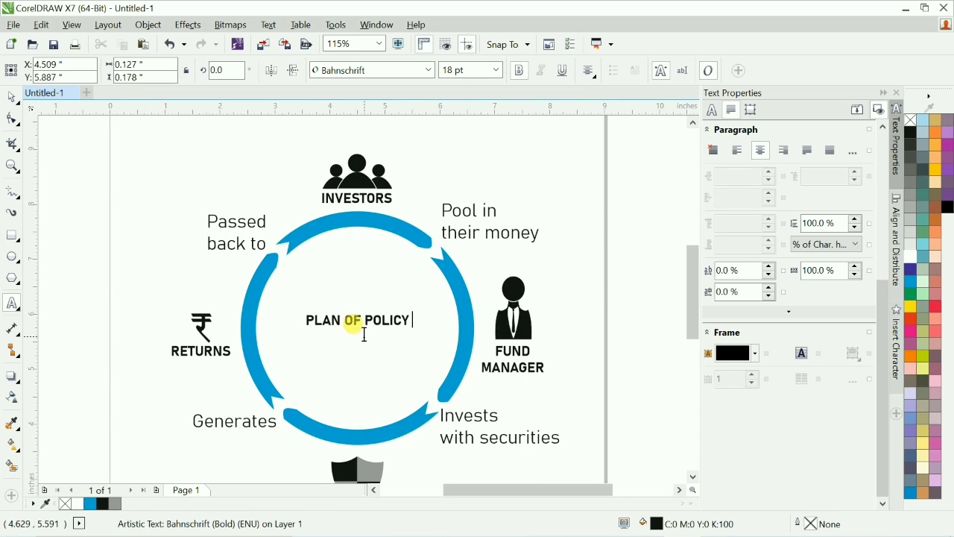
# Step: Change the PLAN OF POLICY title's font to Geometr212 BkCn BT in bold and centre it on the ring
pyautogui.click(428, 70)
pyautogui.moveTo(452, 177)
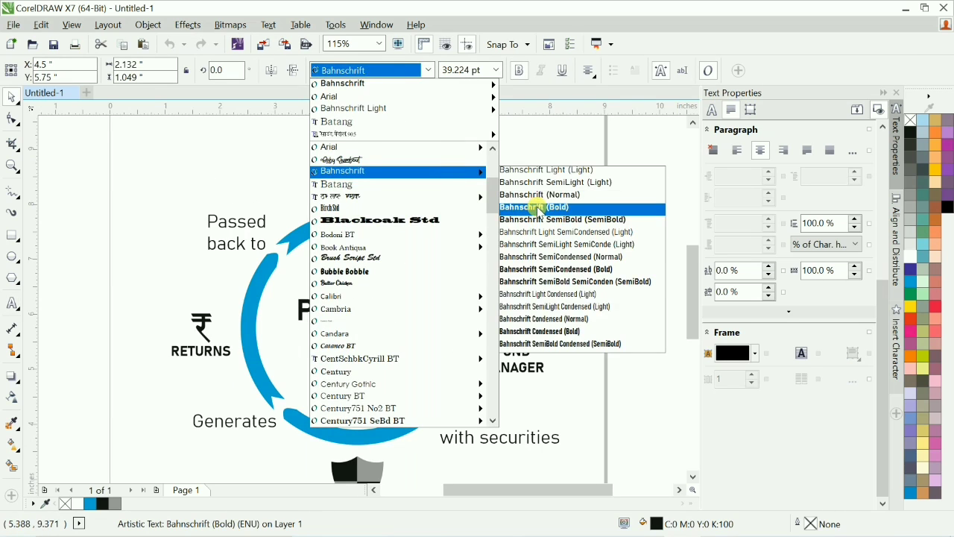
pyautogui.scroll(-10, 395, 350)
pyautogui.moveTo(389, 351)
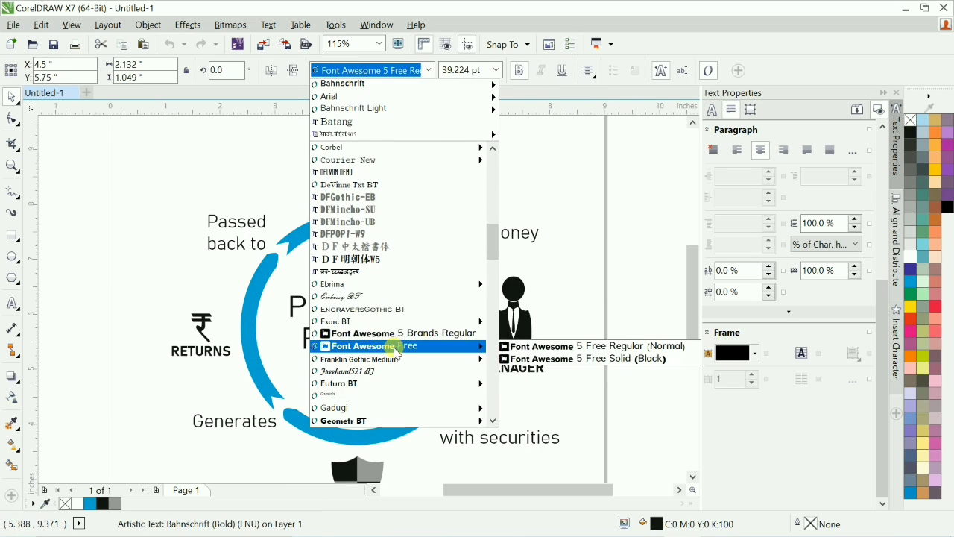
pyautogui.scroll(-2, 395, 348)
pyautogui.moveTo(463, 345)
pyautogui.click(520, 371)
pyautogui.keyDown('shift'); pyautogui.click(457, 351); pyautogui.keyUp('shift')
pyautogui.click(436, 339)
pyautogui.click(395, 302)
pyautogui.keyDown('shift'); pyautogui.click(467, 339); pyautogui.keyUp('shift')
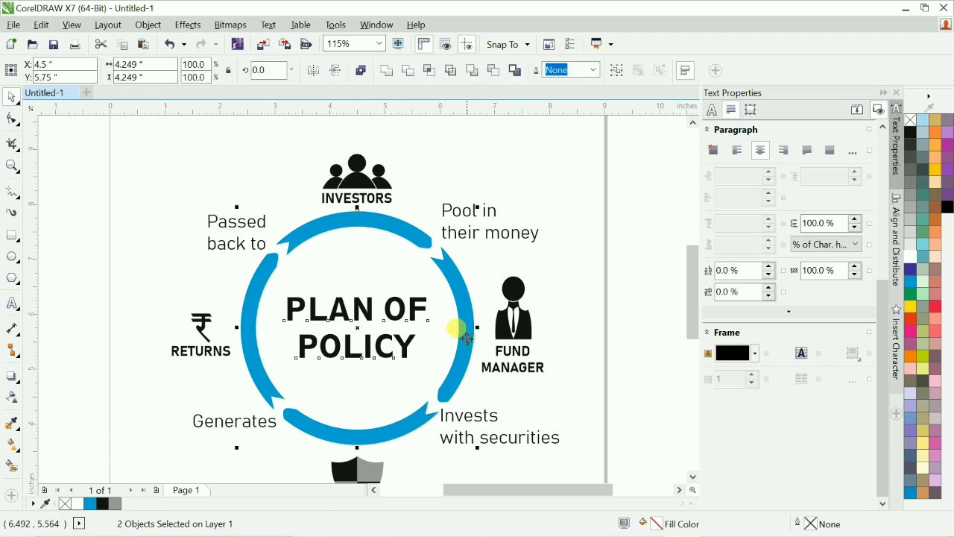
pyautogui.keyDown('shift'); pyautogui.click(467, 339); pyautogui.keyUp('shift')
# Step: Try 80% line spacing on the PLAN OF POLICY title and return it to 100%
pyautogui.click(814, 222)
pyautogui.keyDown('shift'); pyautogui.click(449, 339); pyautogui.keyUp('shift')
pyautogui.press('e')
pyautogui.keyDown('shift'); pyautogui.click(450, 339); pyautogui.keyUp('shift')
pyautogui.click(824, 222)
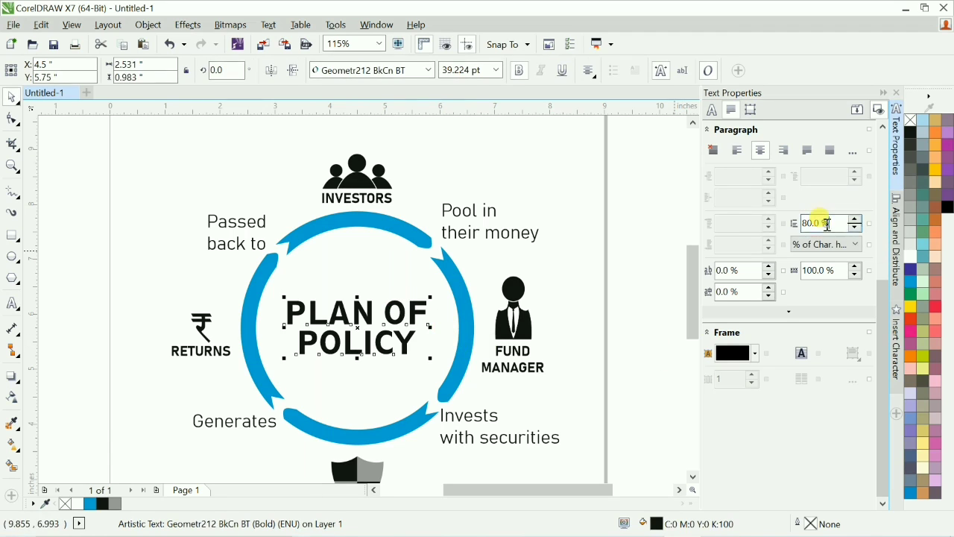
pyautogui.write('100')
pyautogui.press('Return')
# Step: Split the central title onto three lines and make its middle word a lowercase "of"
pyautogui.click(397, 319)
pyautogui.doubleClick(347, 323)
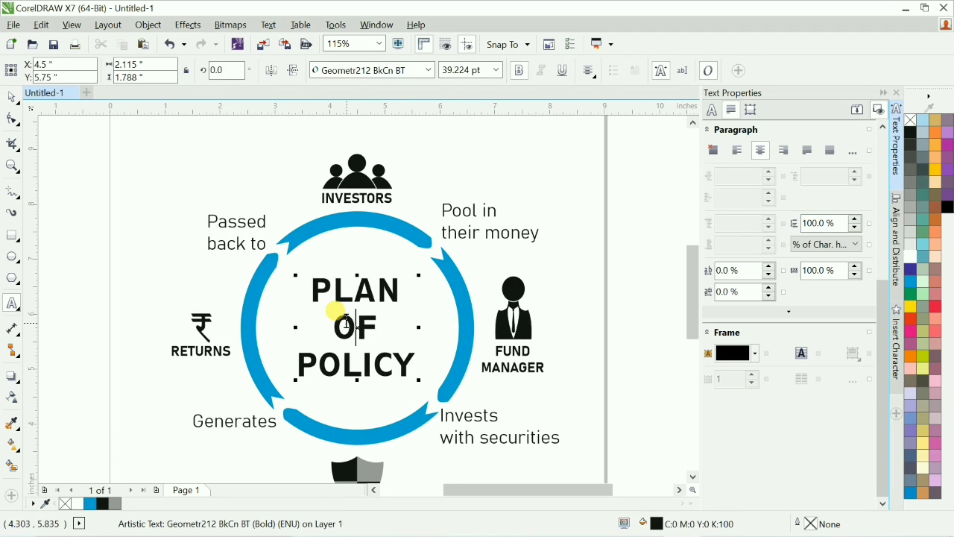
pyautogui.click(613, 284)
pyautogui.press('F4')
pyautogui.scroll(-1, 113, 171)
# Step: Fill the four phrases at the ring's gaps with magenta
pyautogui.click(223, 191)
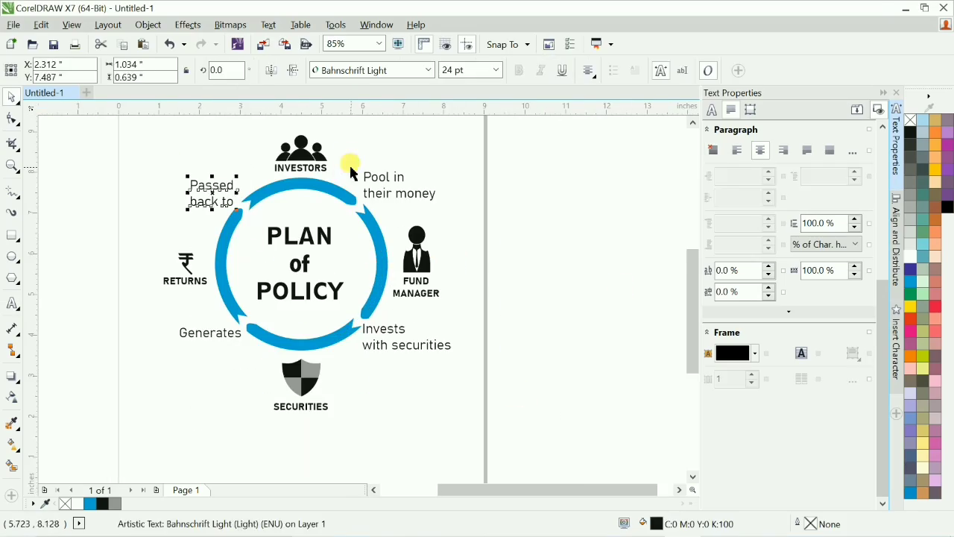
pyautogui.keyDown('shift'); pyautogui.click(368, 177); pyautogui.keyUp('shift')
pyautogui.keyDown('shift'); pyautogui.click(384, 334); pyautogui.keyUp('shift')
pyautogui.keyDown('shift'); pyautogui.click(234, 335); pyautogui.keyUp('shift')
pyautogui.click(910, 330)
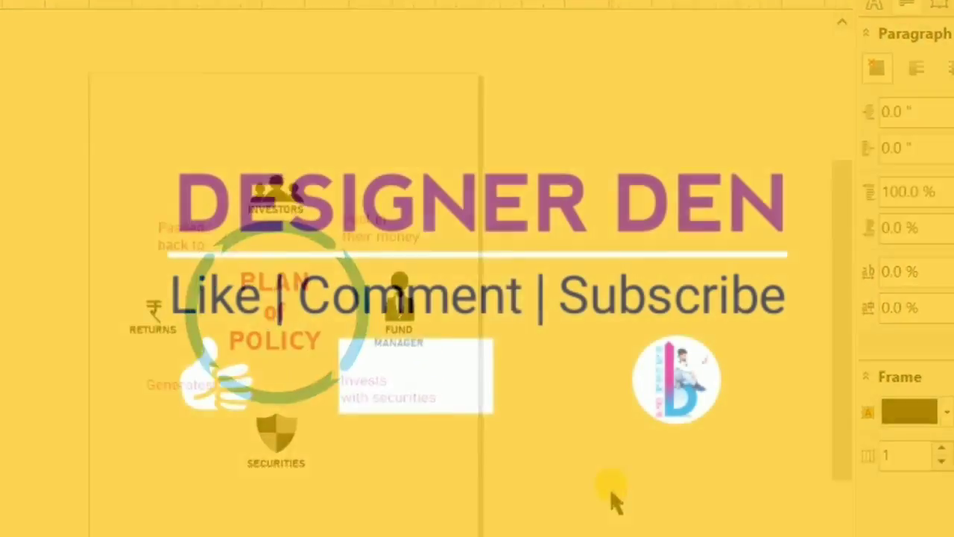